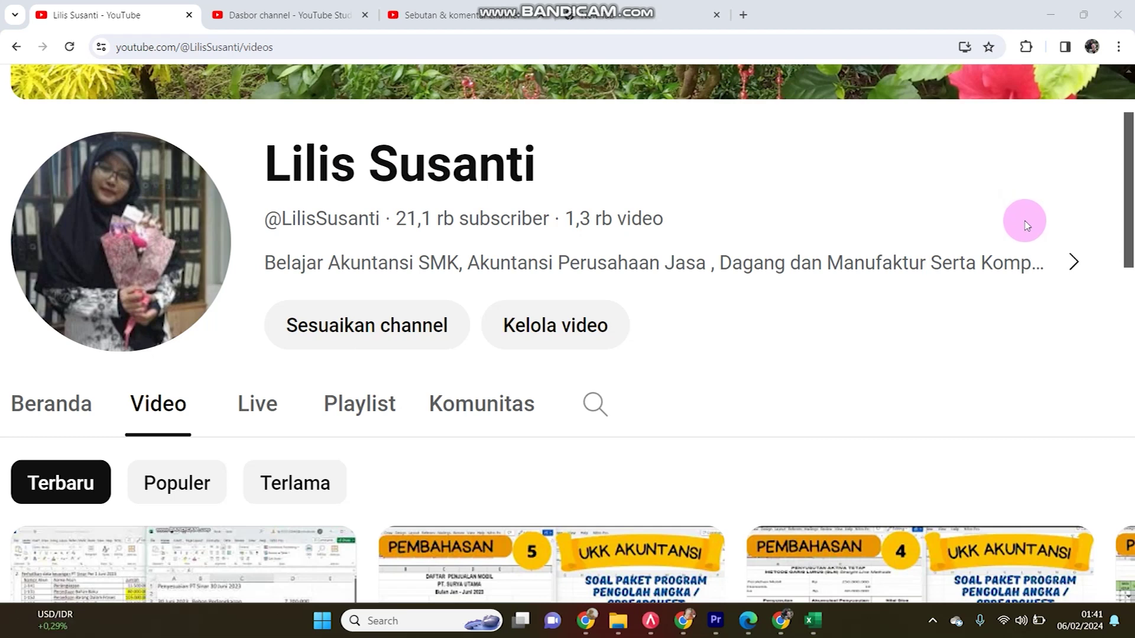
Switch from the browser to the Excel workbook with the Daftar Penjualan Barang sheet.
click(809, 628)
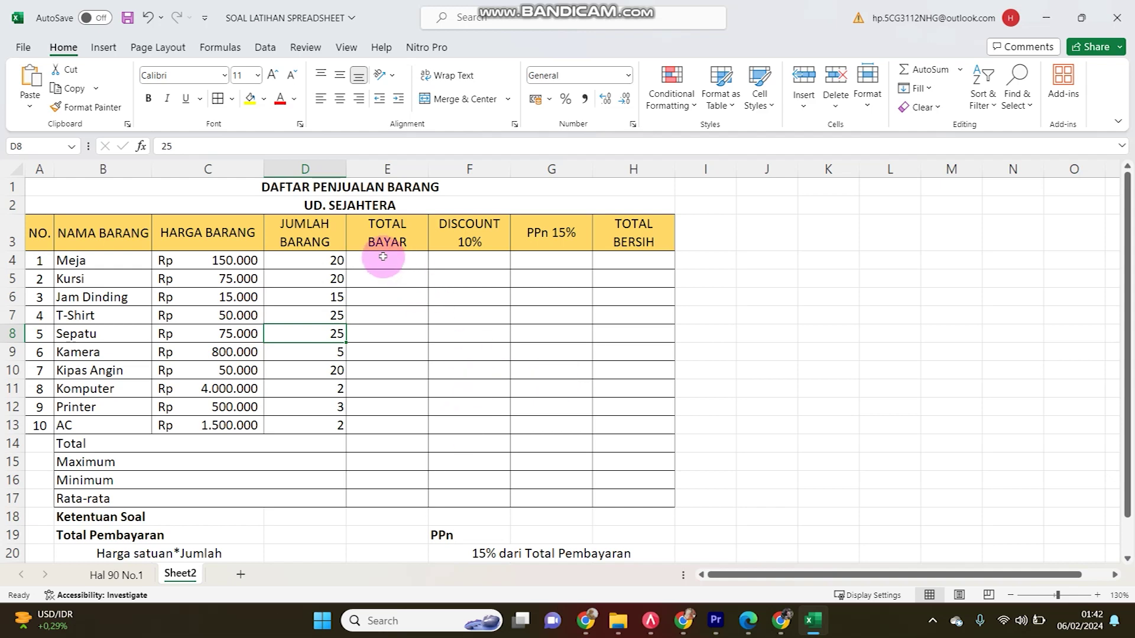
Shade the calculation range E4:H17 with yellow fill.
drag(387, 260, 534, 350)
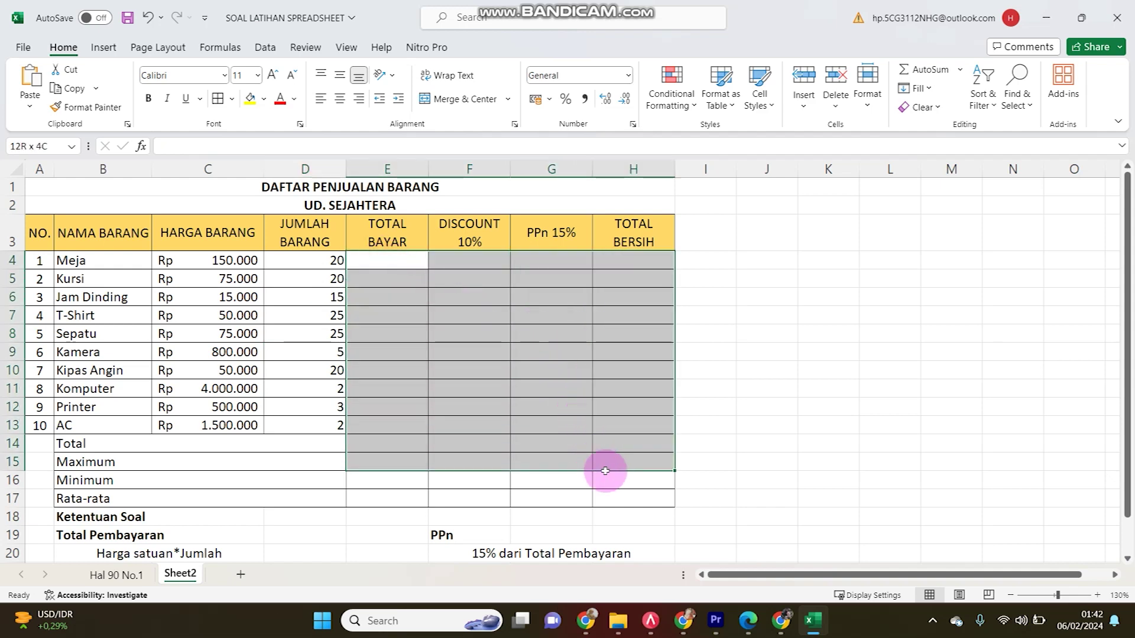
drag(534, 351, 617, 491)
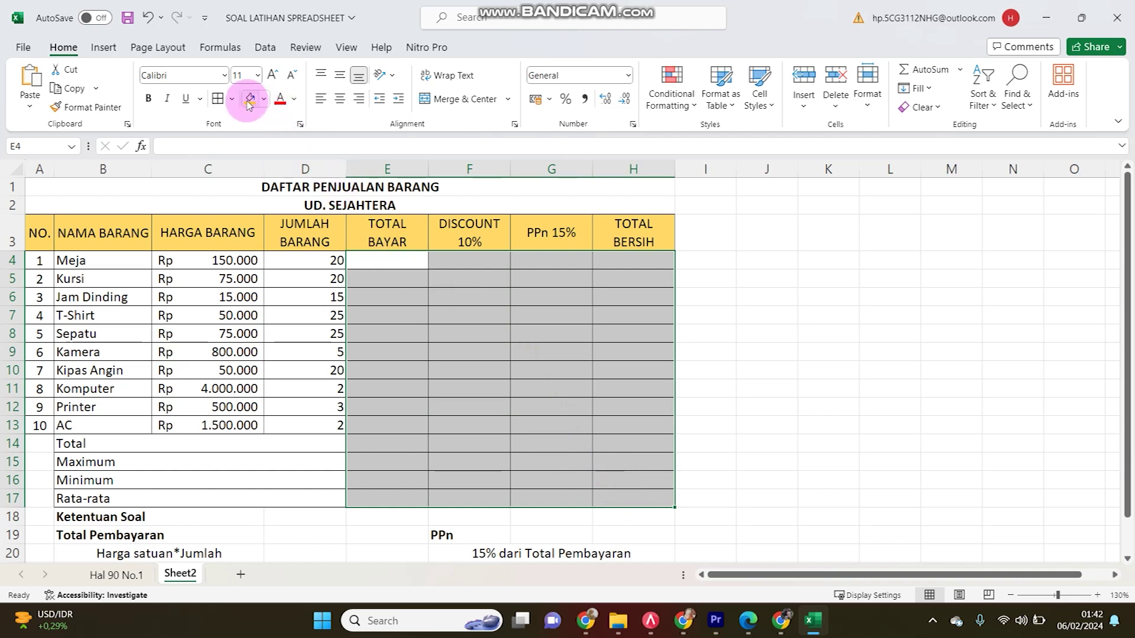
click(250, 98)
click(470, 279)
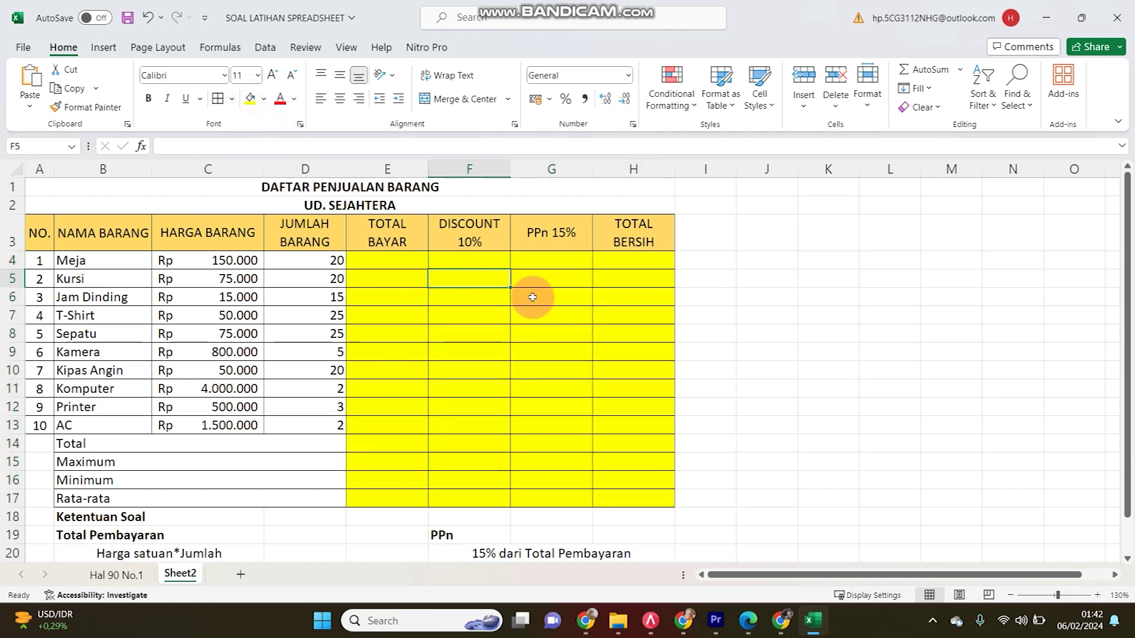
Rename the Sheet2 tab to 'Hal 91 No.2'.
double_click(181, 574)
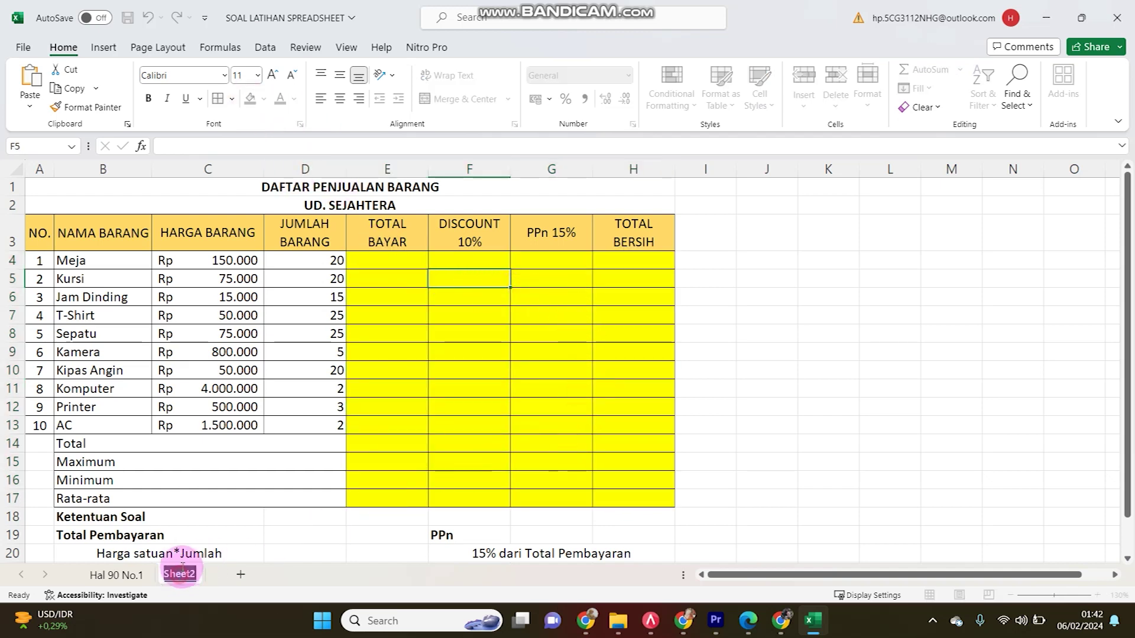
text(Hal 91 No.2)
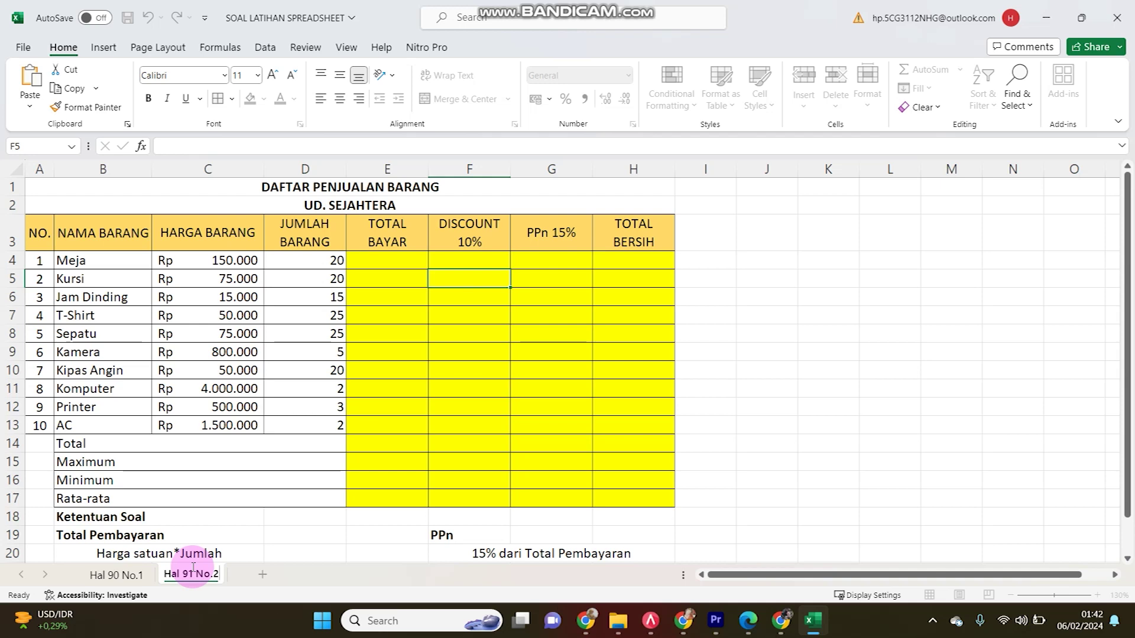
key(Return)
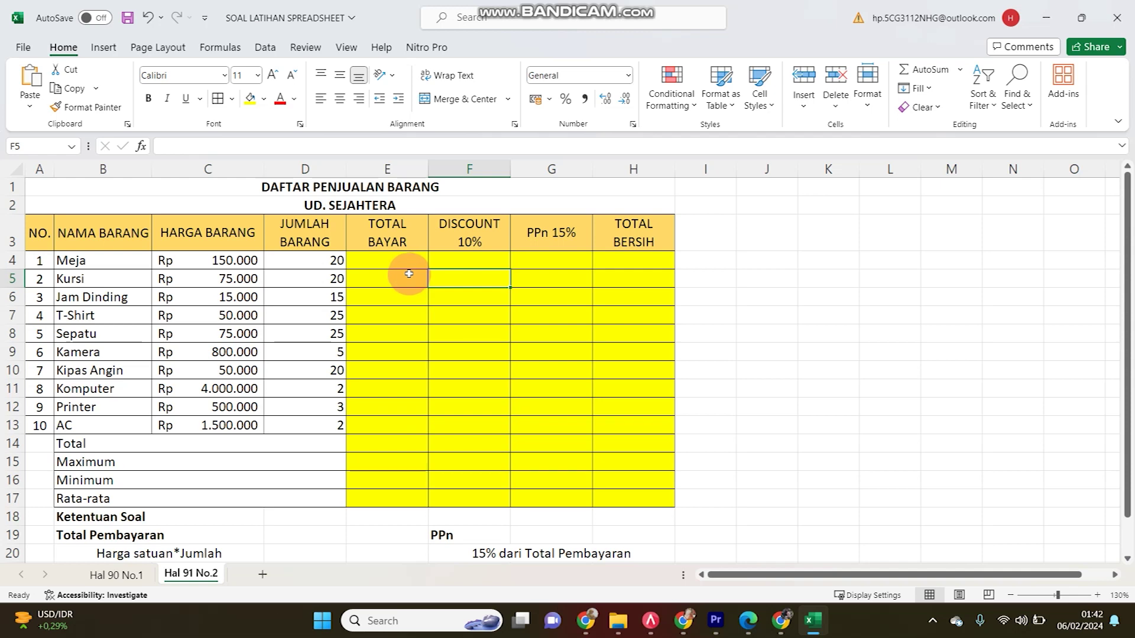
click(404, 267)
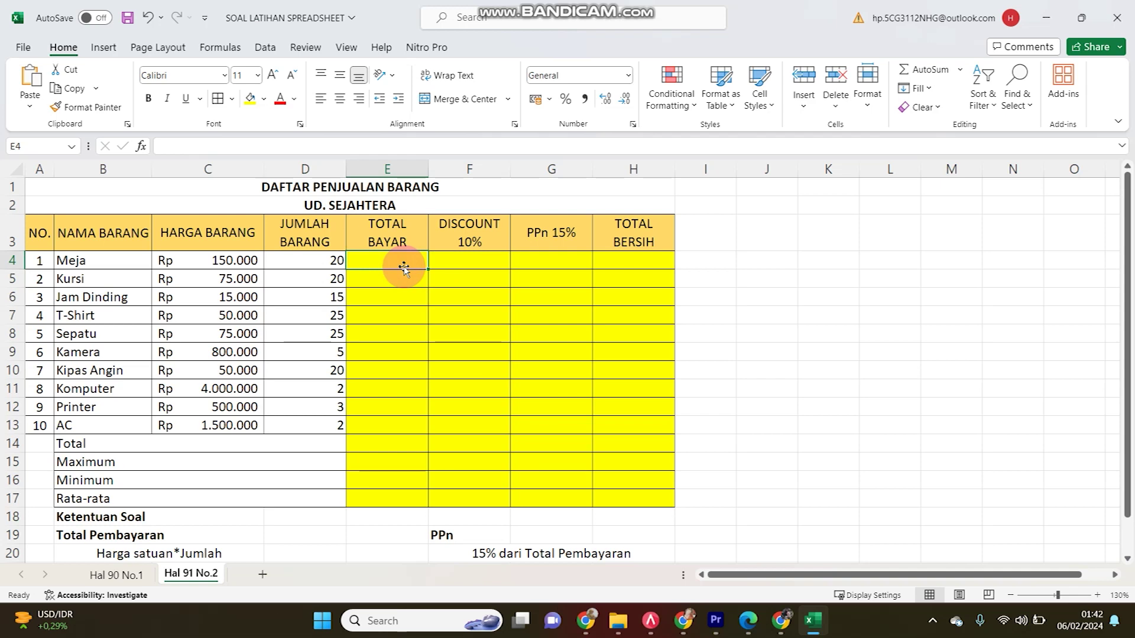
click(482, 266)
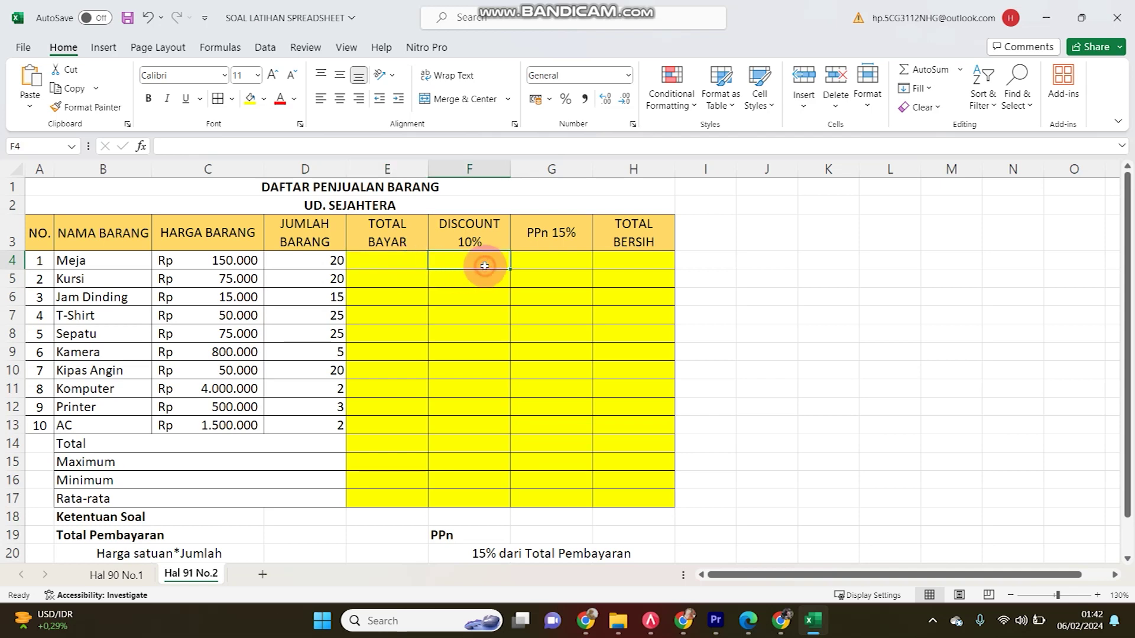
click(541, 263)
click(625, 260)
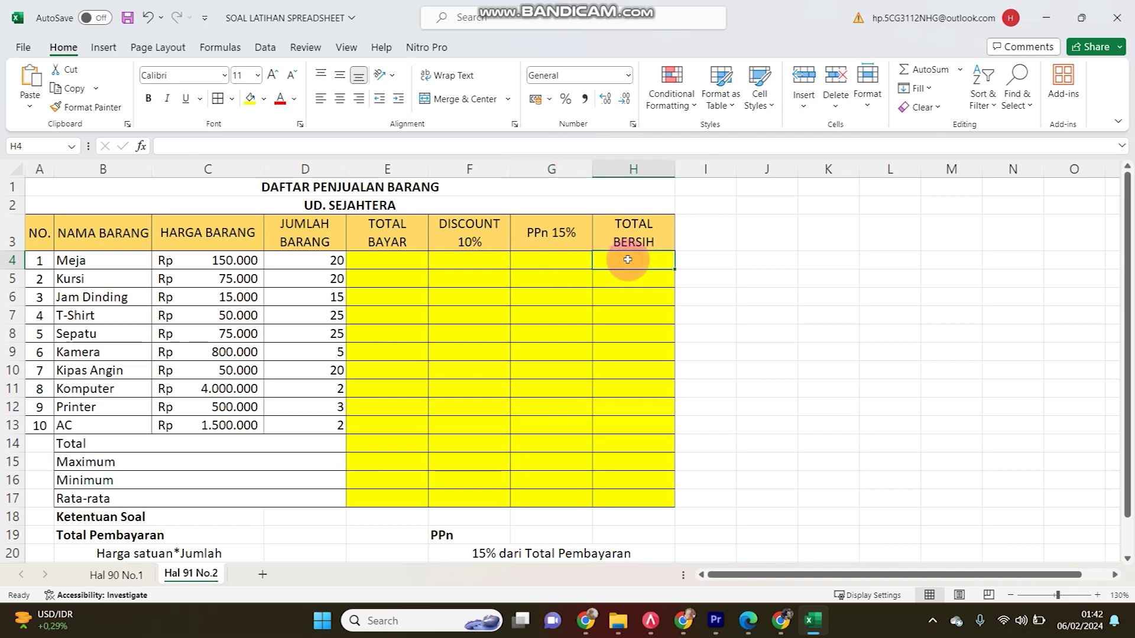
scroll(470, 328, down, 2)
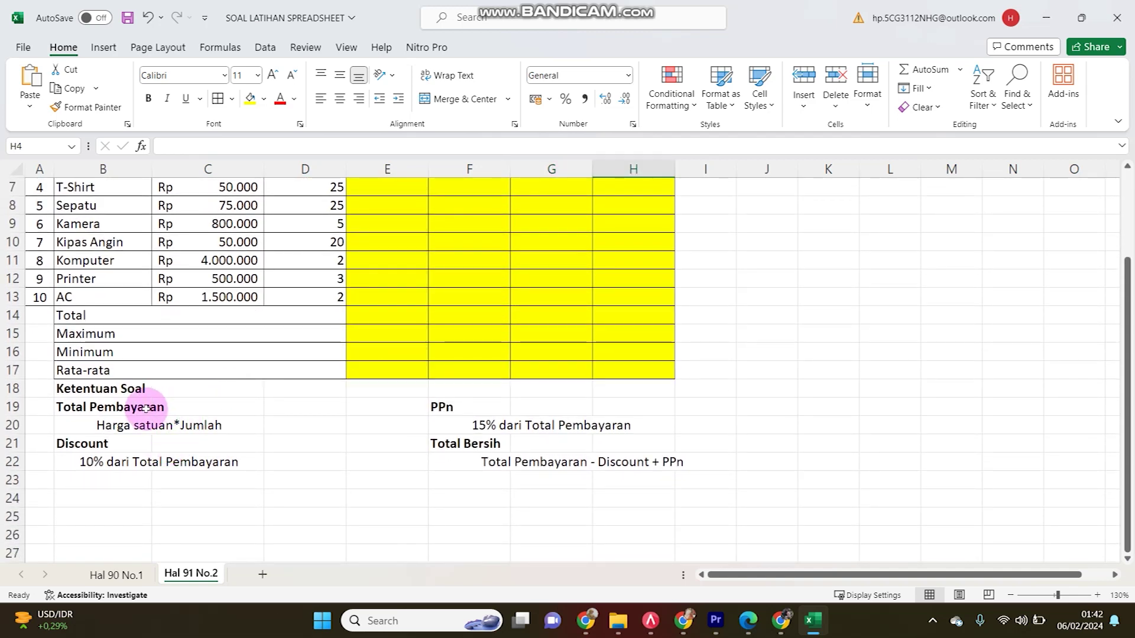
scroll(153, 407, up, 2)
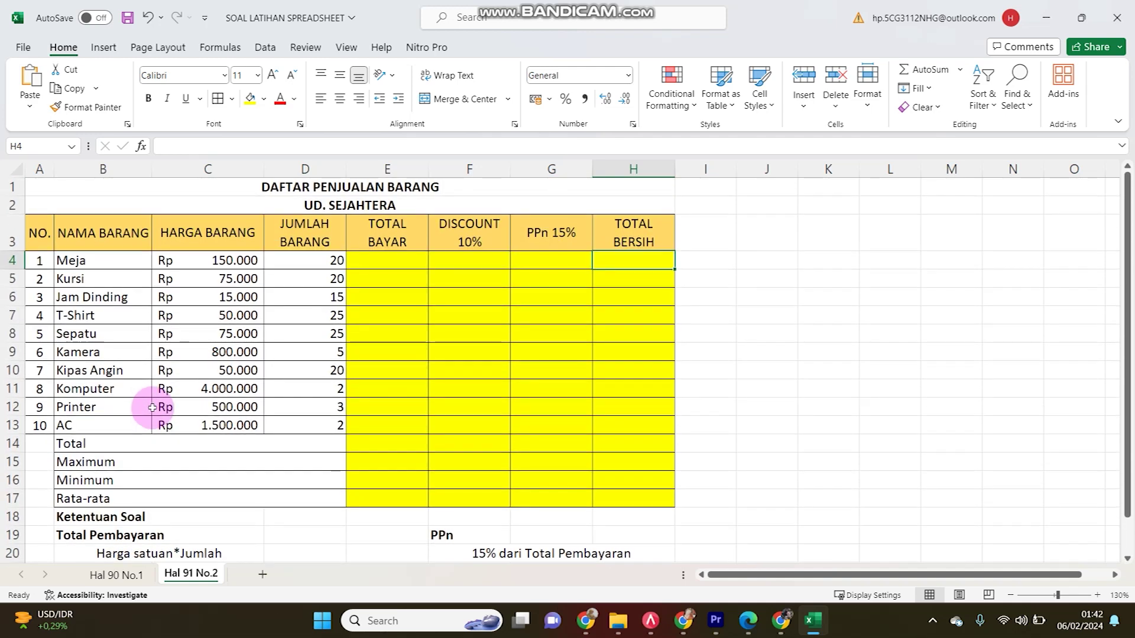
scroll(151, 412, down, 1)
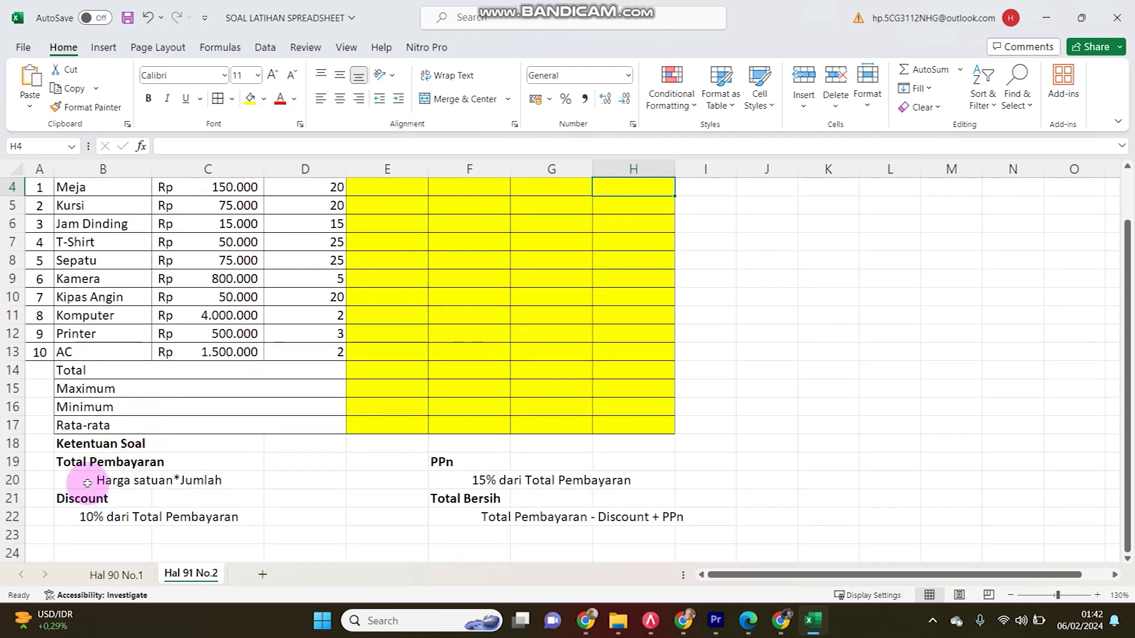
scroll(299, 431, up, 1)
drag(384, 233, 367, 471)
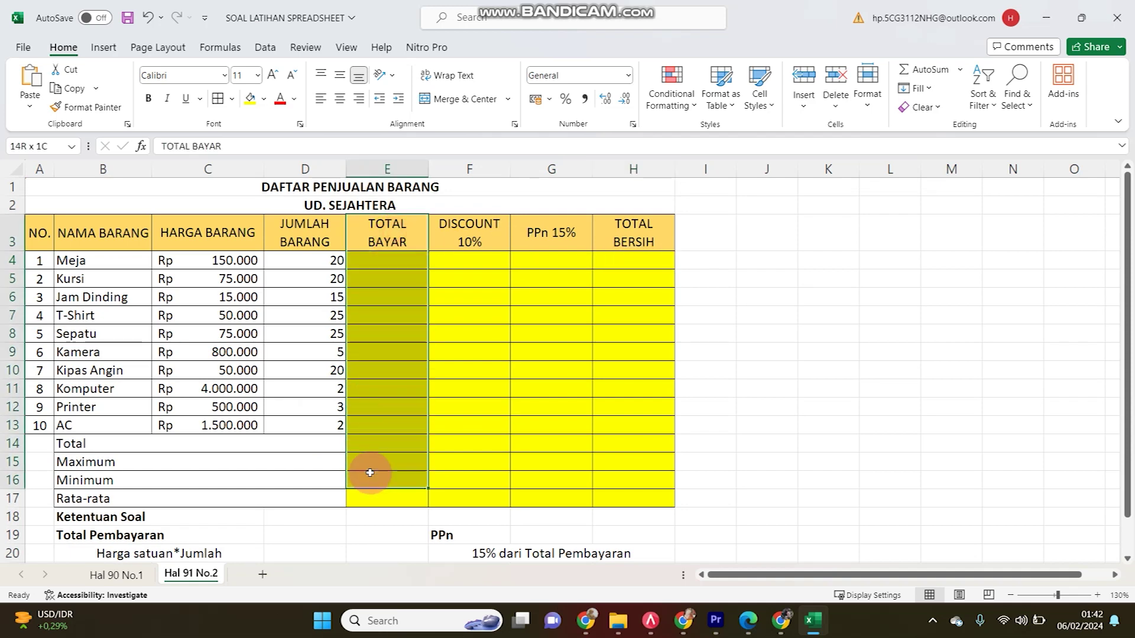
click(229, 467)
scroll(228, 471, down, 1)
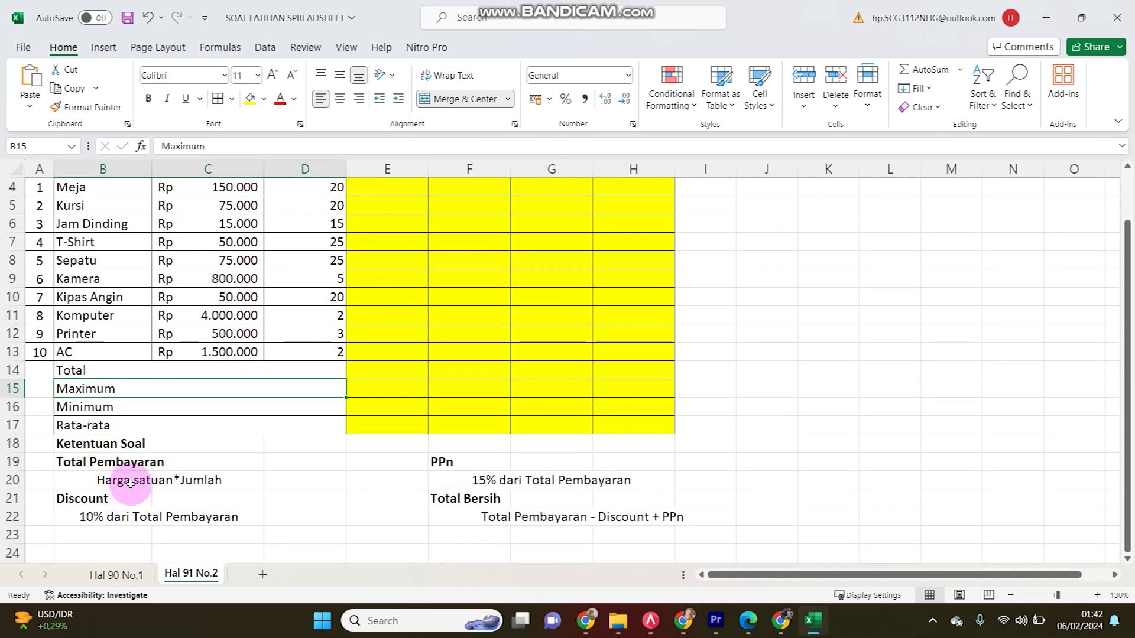
scroll(335, 423, up, 1)
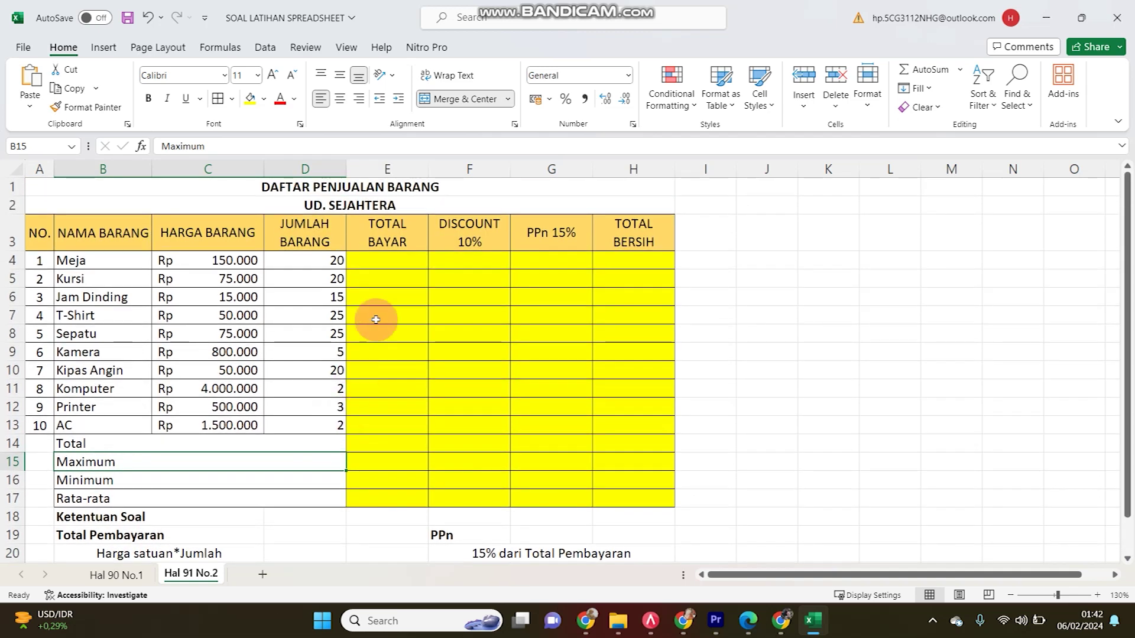
click(395, 267)
text(=)
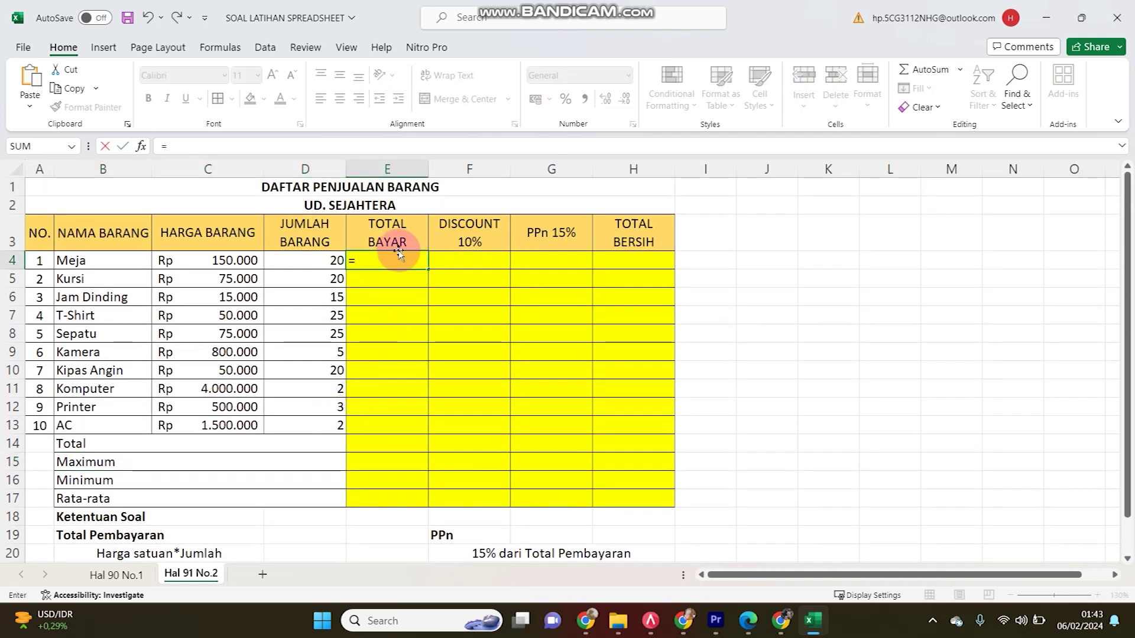
Enter =C4*D4 in E4 and widen column E to fit the result.
key(Left)
key(Left)
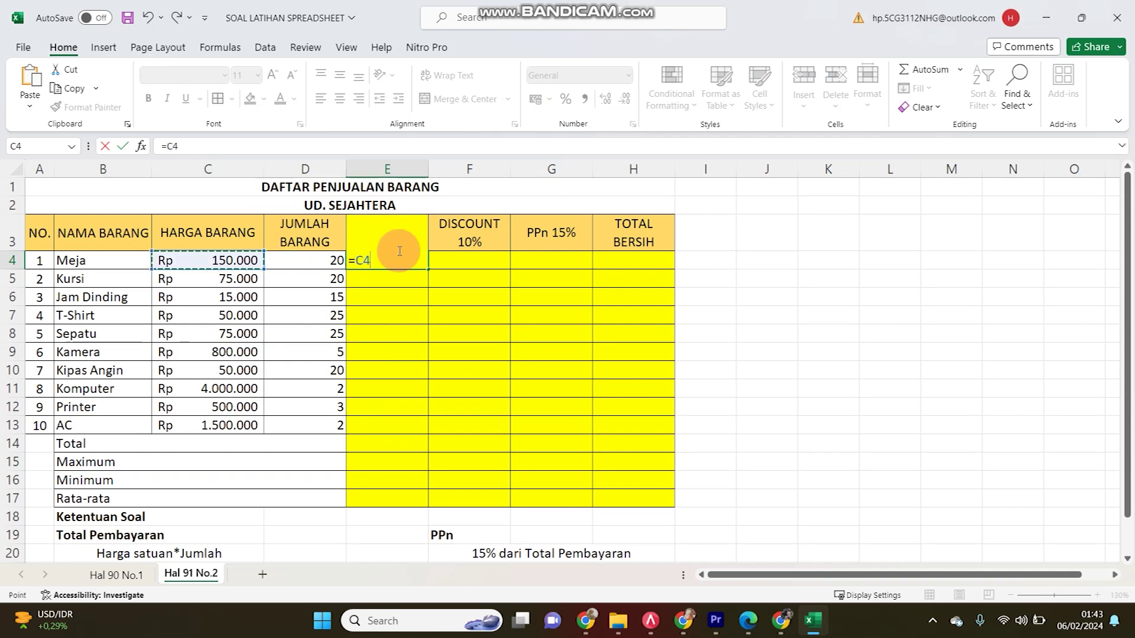
key(Left)
key(Return)
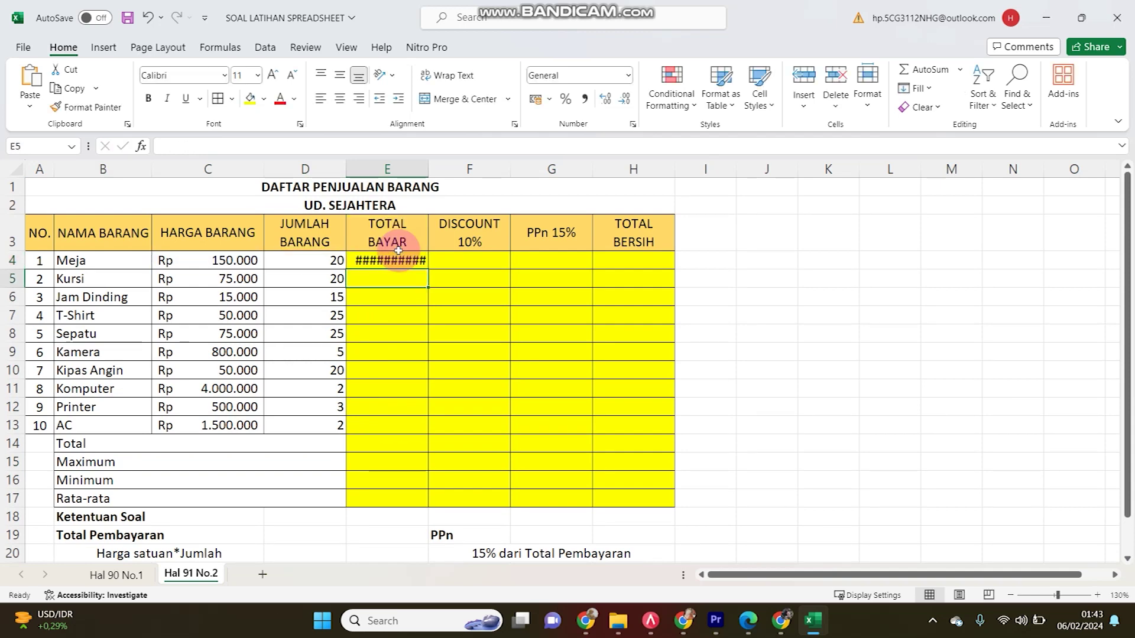
click(387, 253)
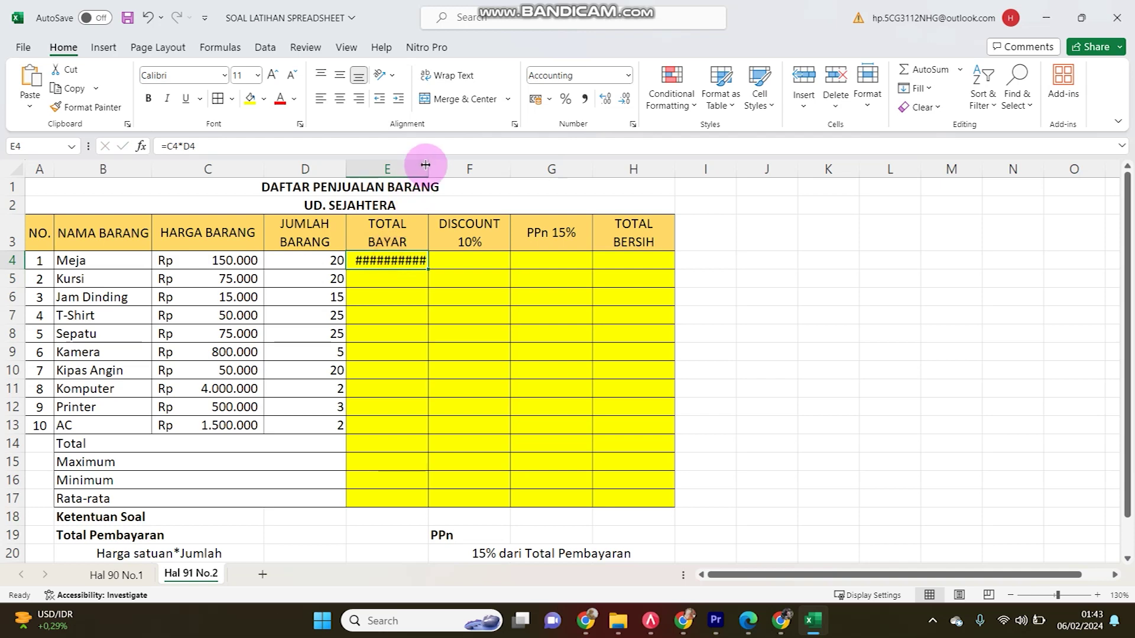
double_click(428, 168)
drag(428, 166, 443, 167)
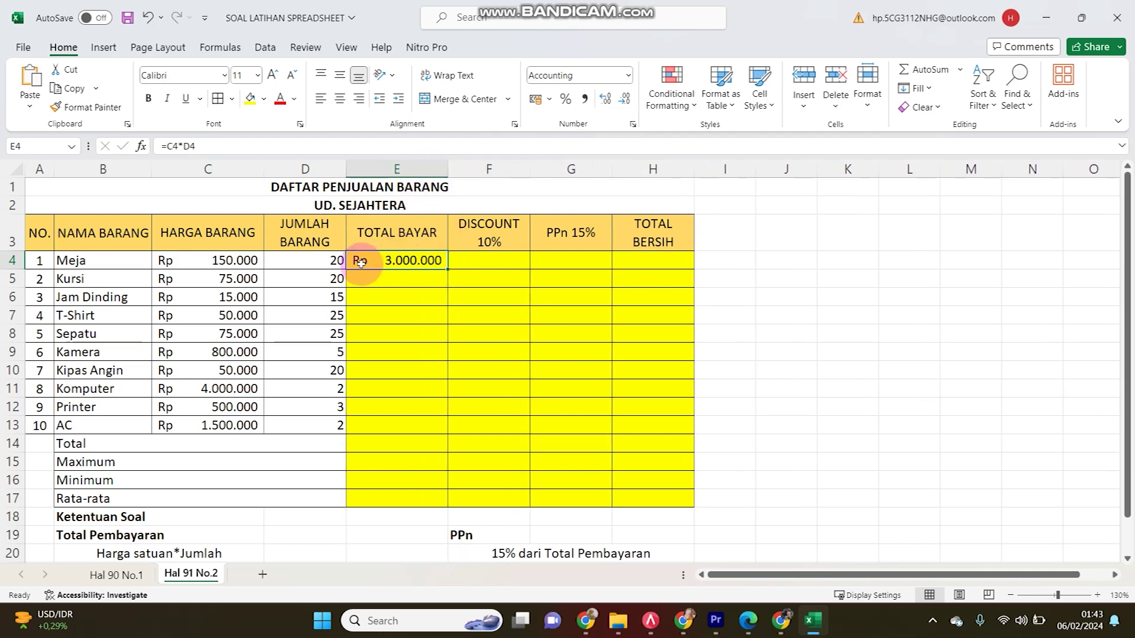
Format E4 as Accounting (Rp) with no decimal places, widening column E.
click(628, 75)
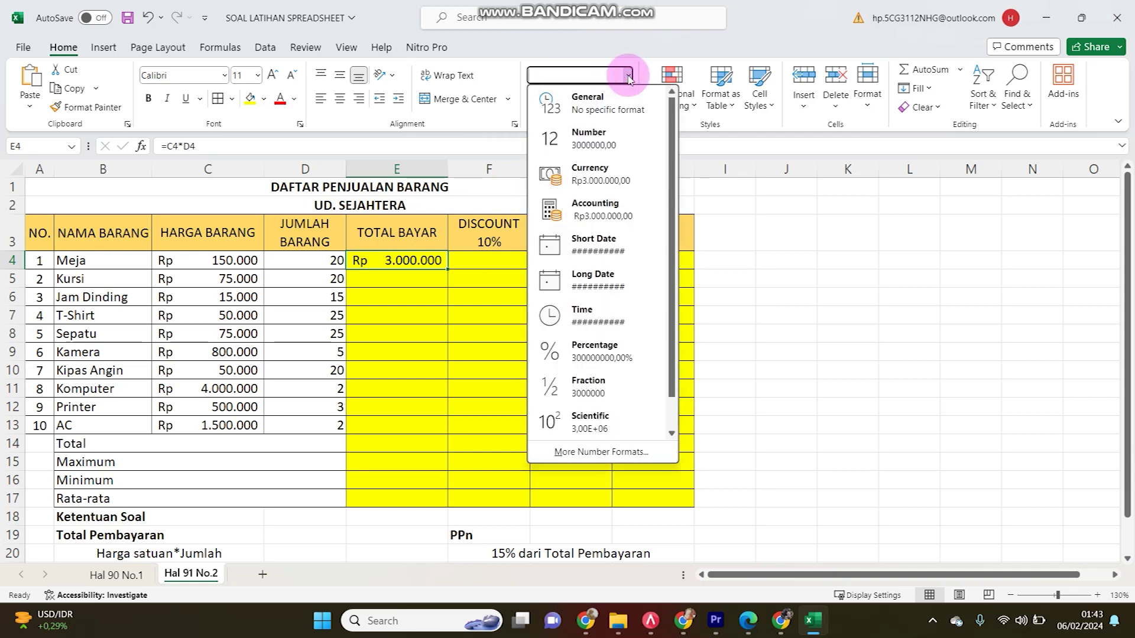
click(588, 206)
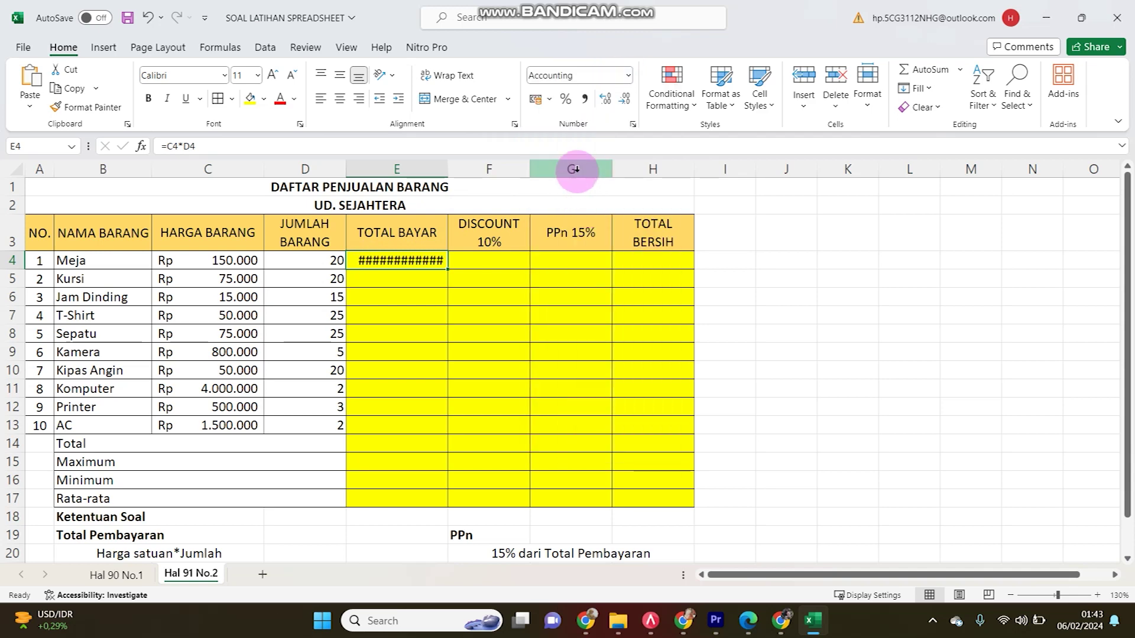
click(625, 98)
click(627, 99)
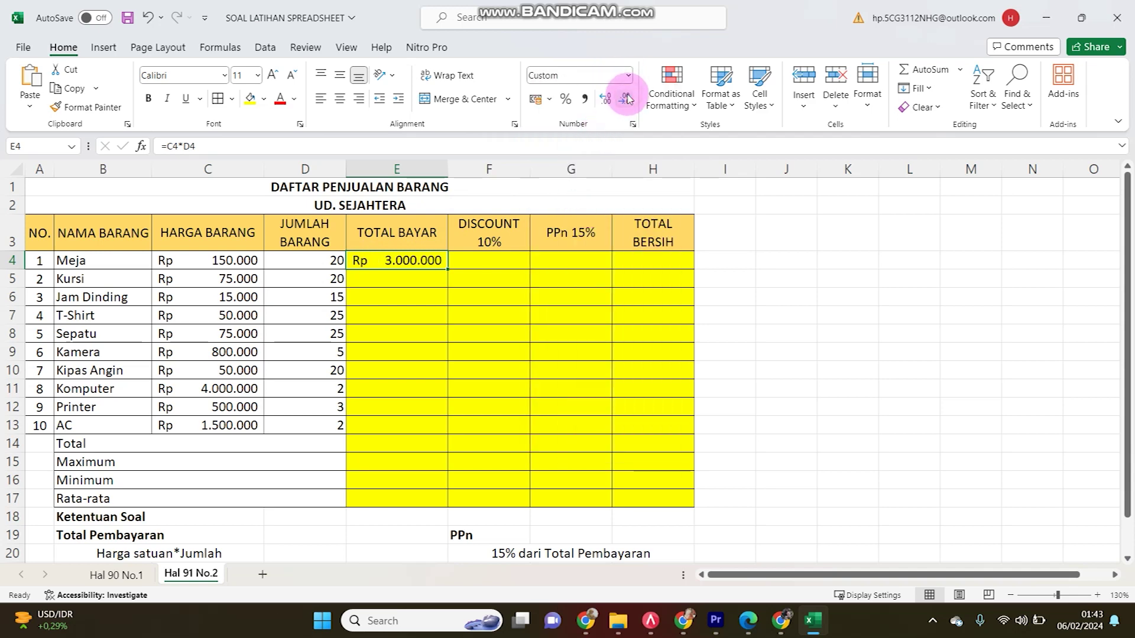
drag(448, 168, 467, 165)
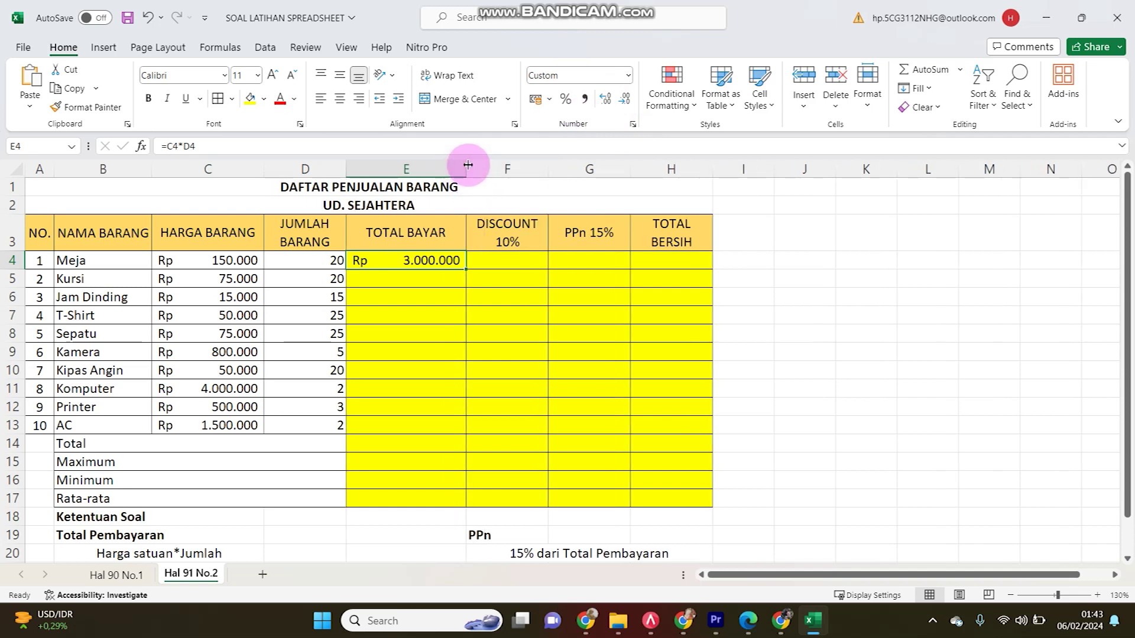
click(604, 102)
click(604, 101)
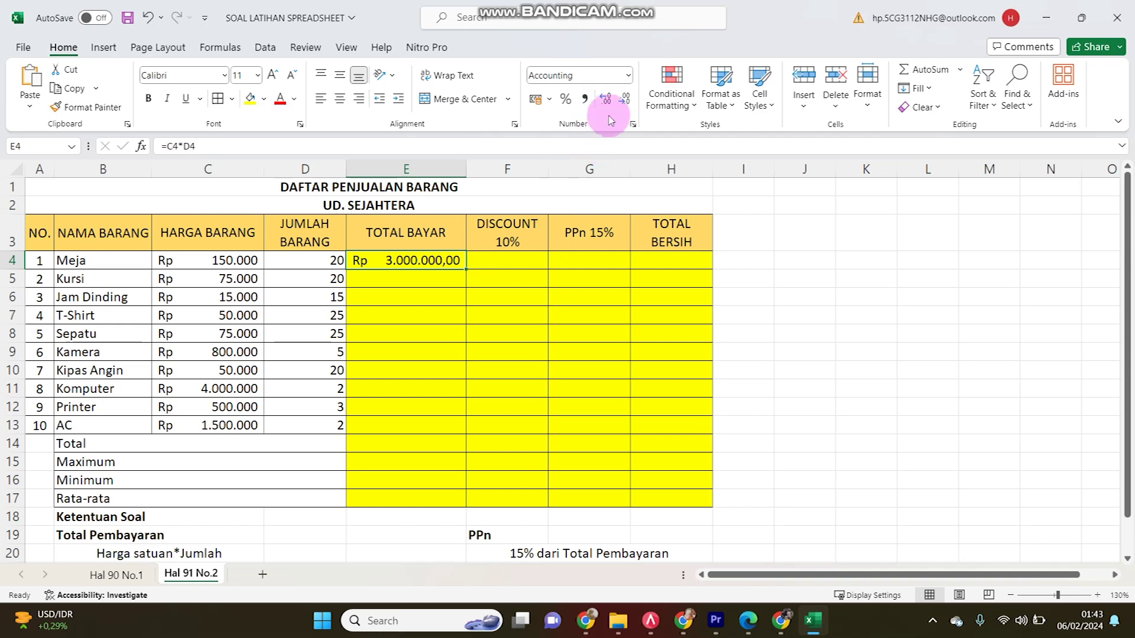
click(625, 99)
click(625, 100)
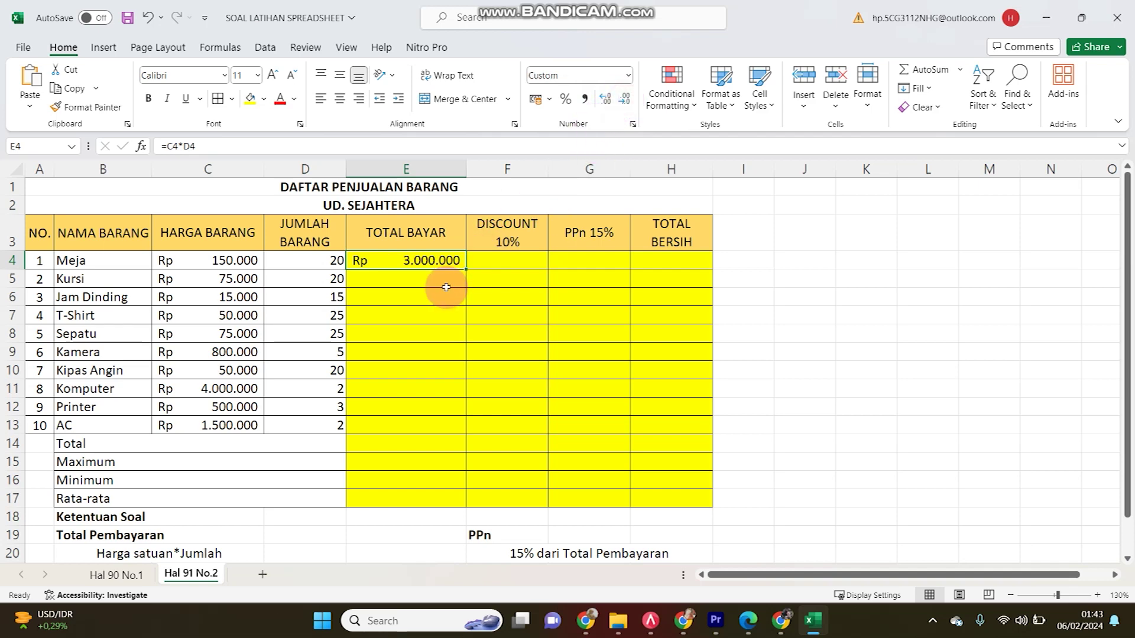
Fill the =C4*D4 formula down through E13 and check the row totals.
drag(466, 269, 438, 426)
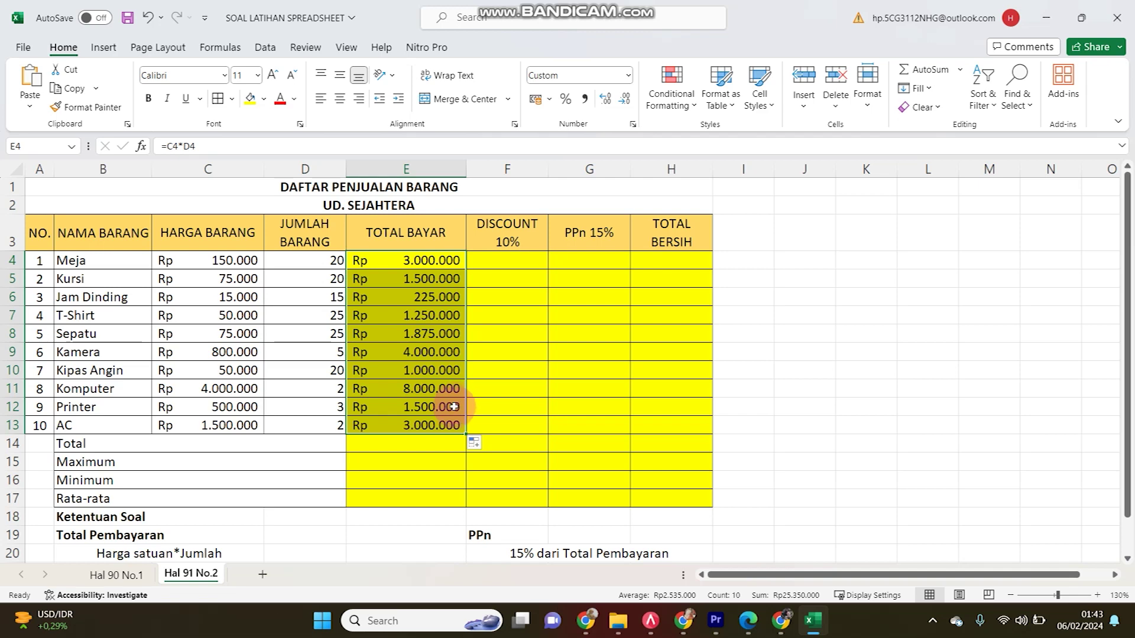
click(435, 352)
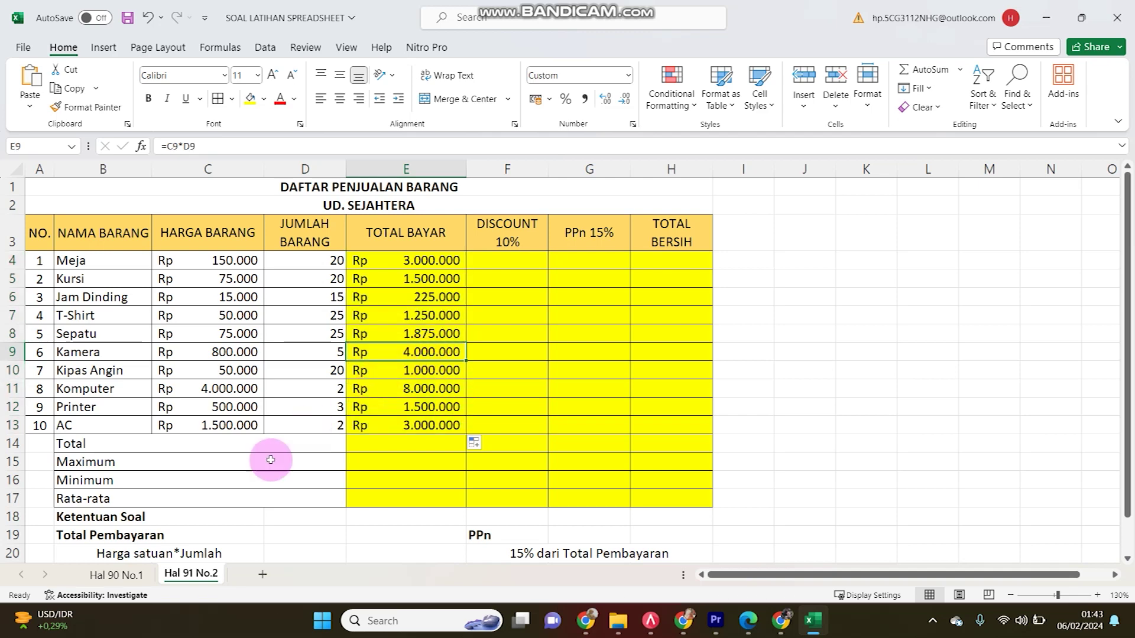
scroll(148, 521, down, 1)
scroll(235, 464, up, 1)
click(520, 258)
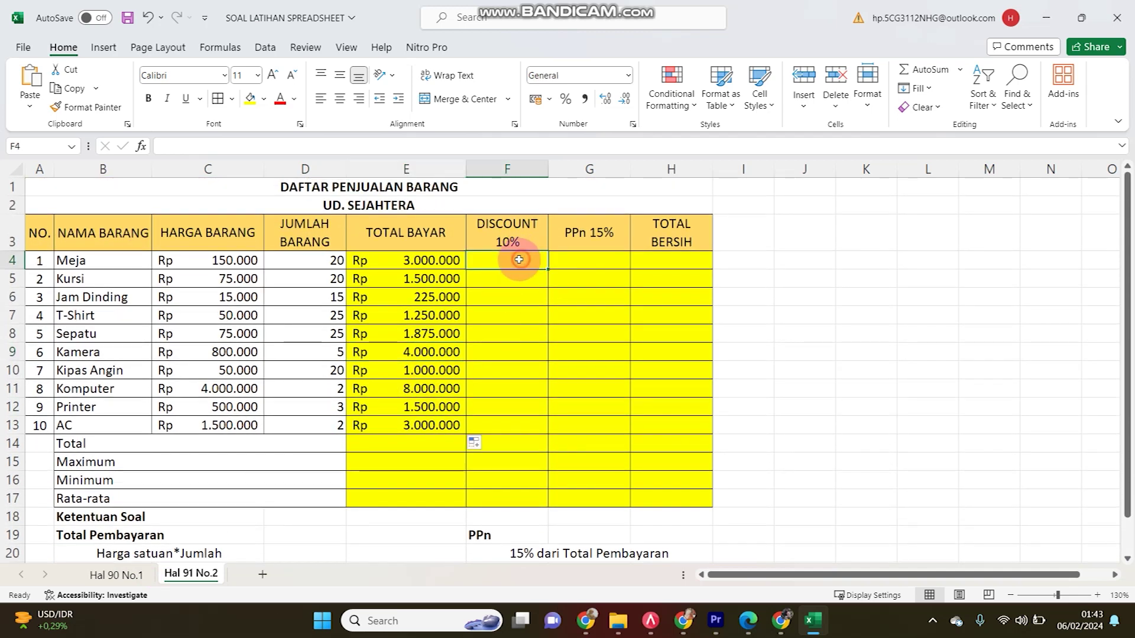
Enter =10%*E4 in F4 and fill it down to F13.
scroll(228, 401, down, 1)
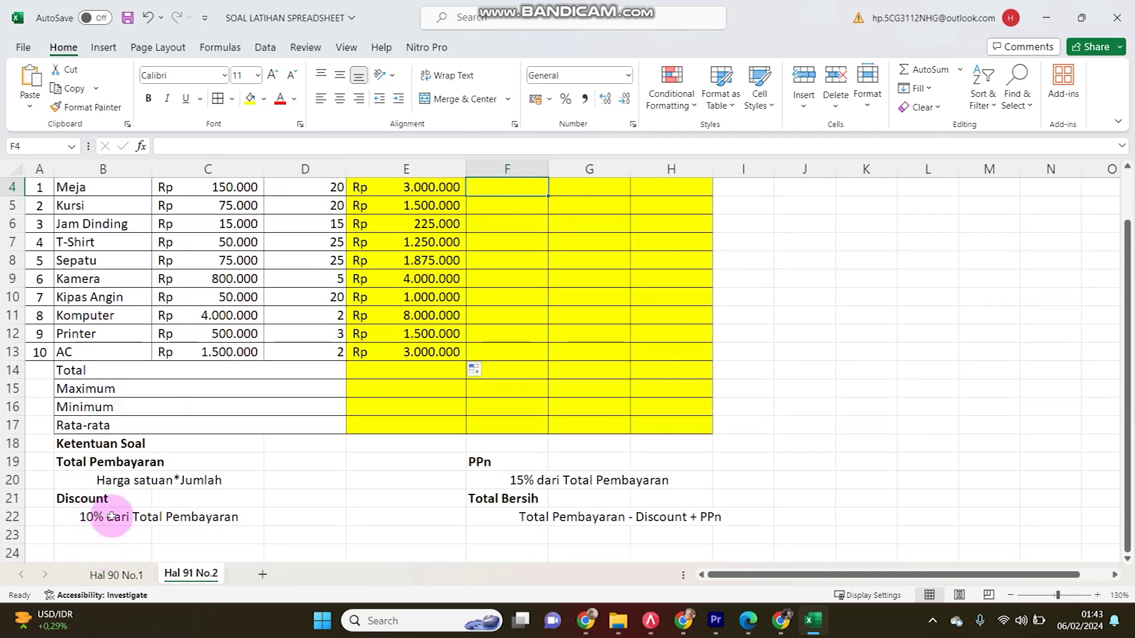
scroll(402, 449, up, 1)
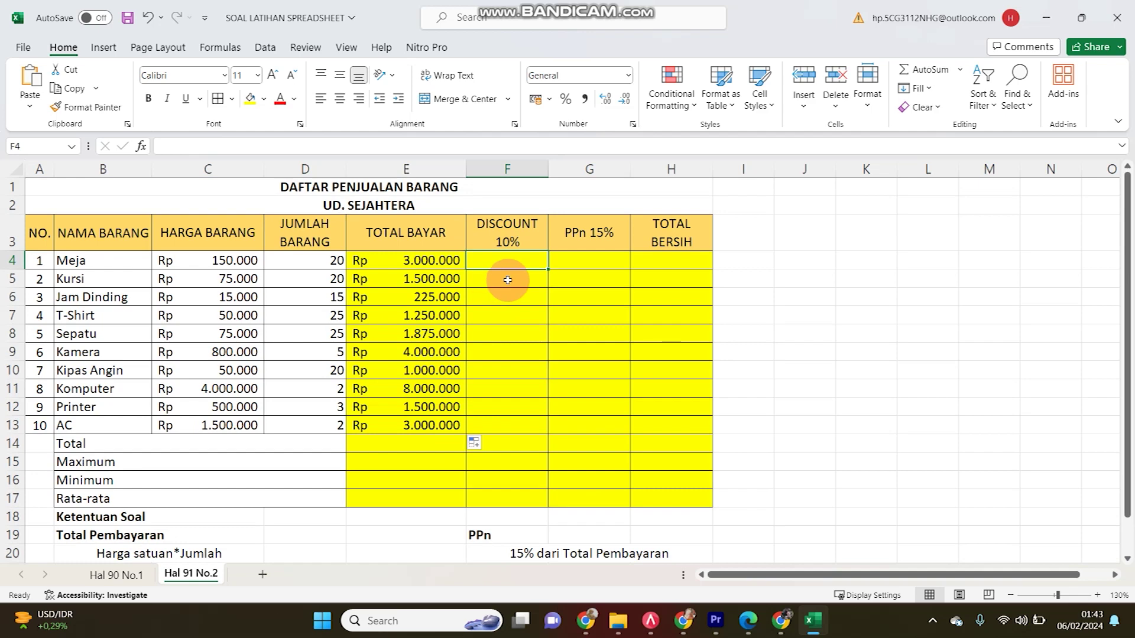
text(=10%*)
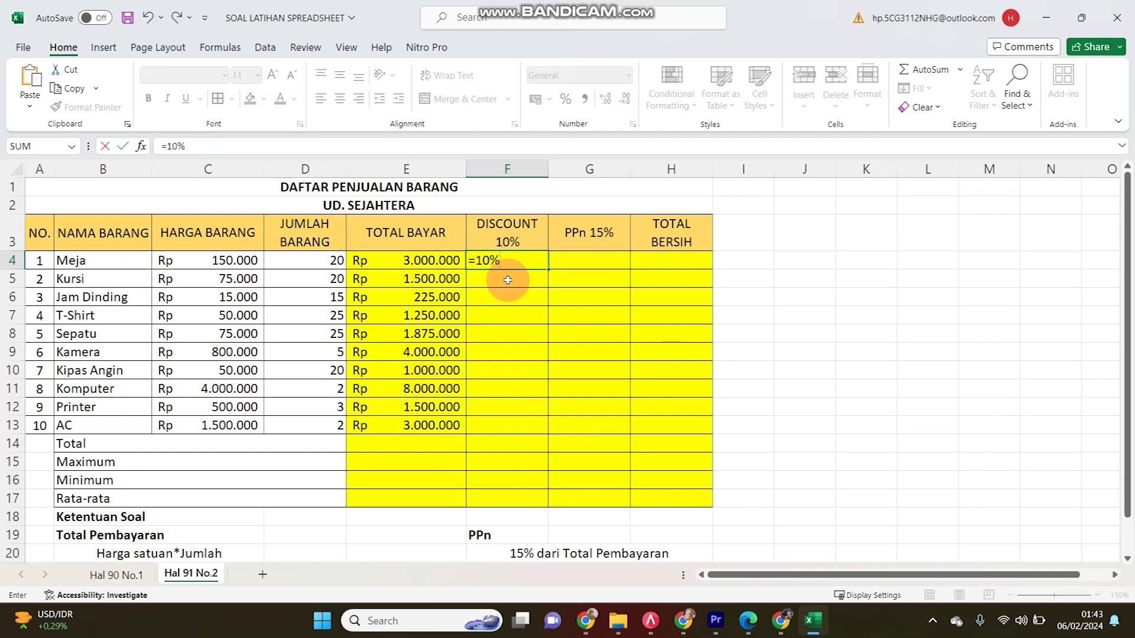
click(419, 258)
key(Return)
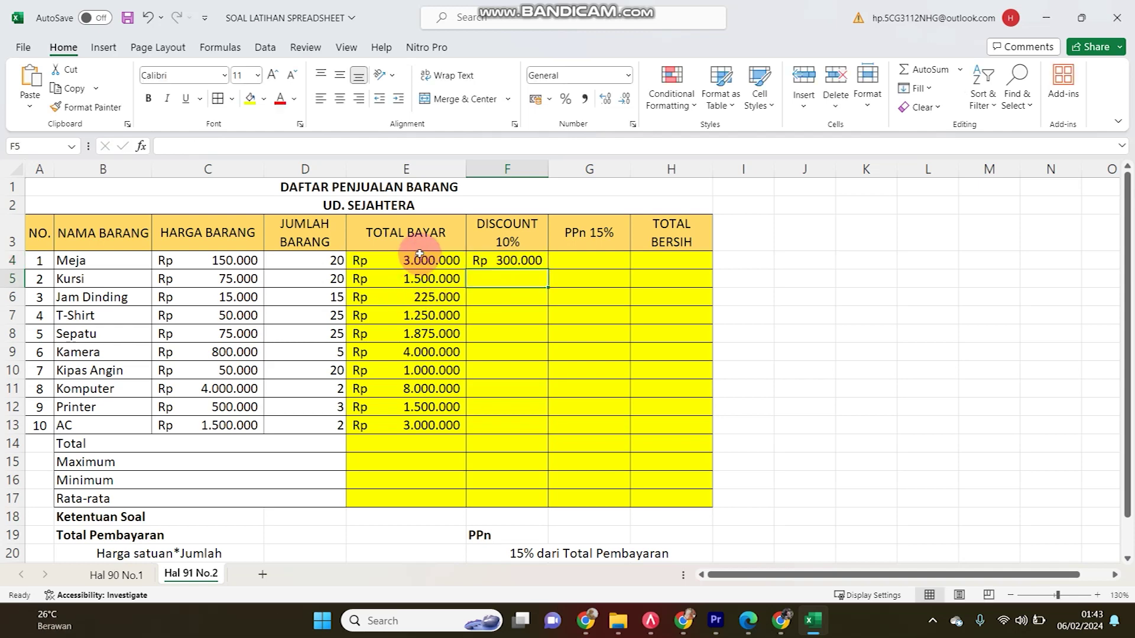
click(539, 259)
drag(547, 268, 526, 429)
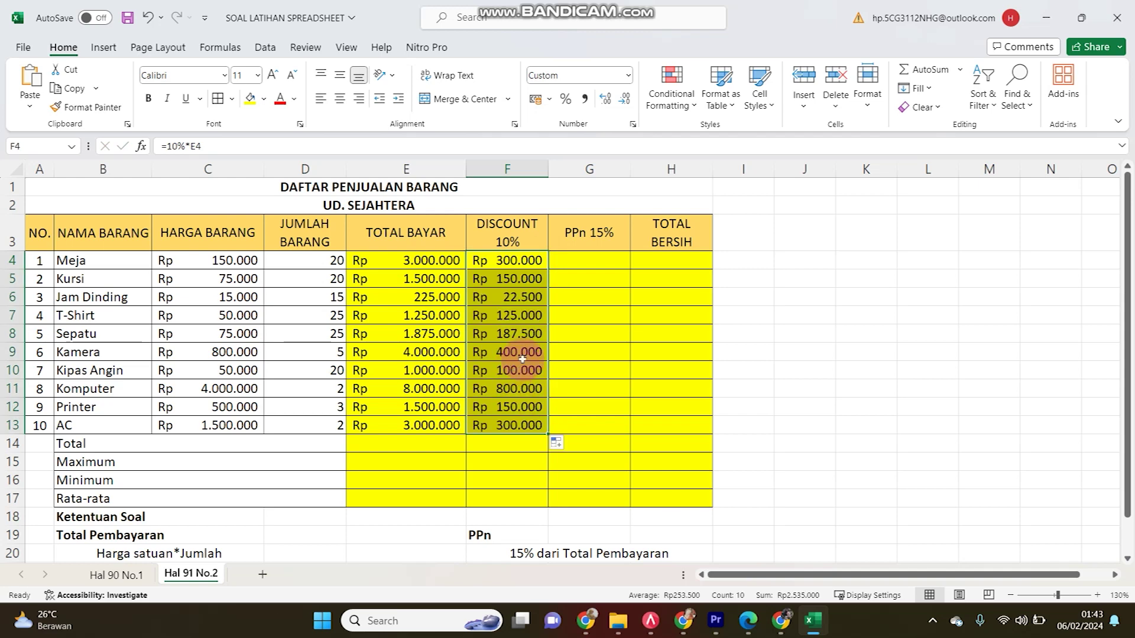
scroll(512, 365, down, 1)
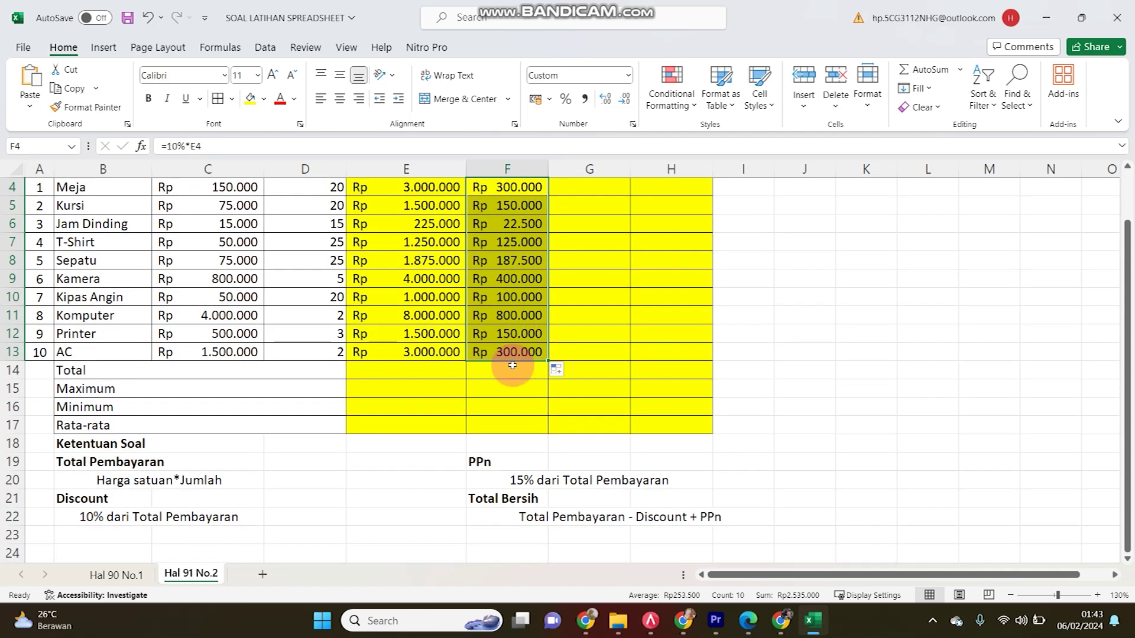
scroll(512, 365, up, 1)
click(573, 261)
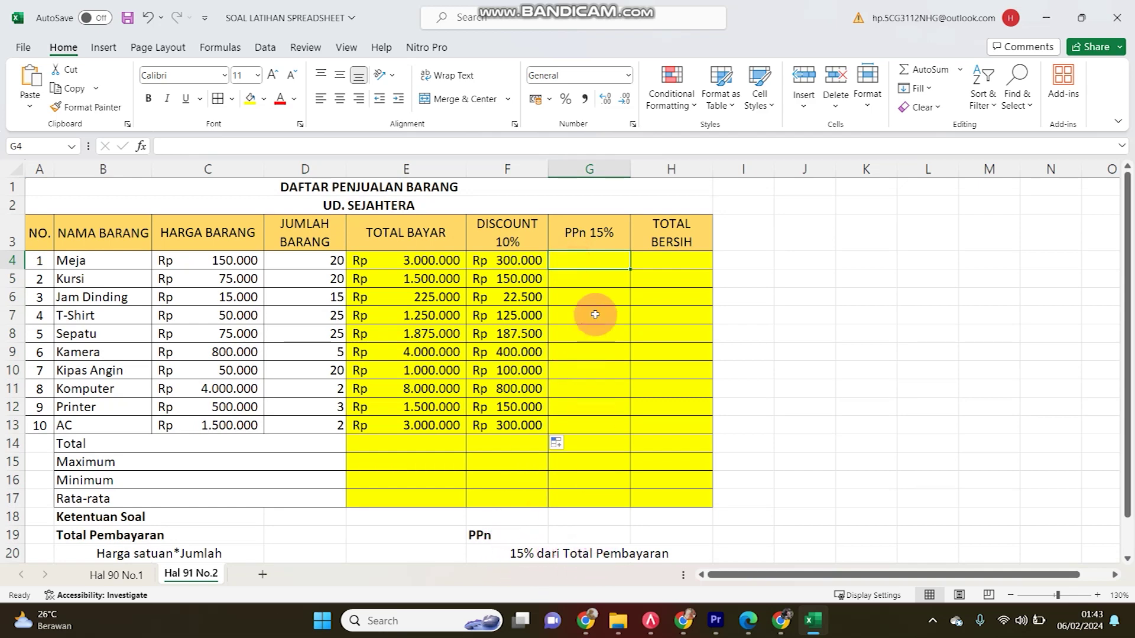
Enter =15%*E4 in G4, fill it down to G13 with Ctrl+D, and widen column G.
text(=15)
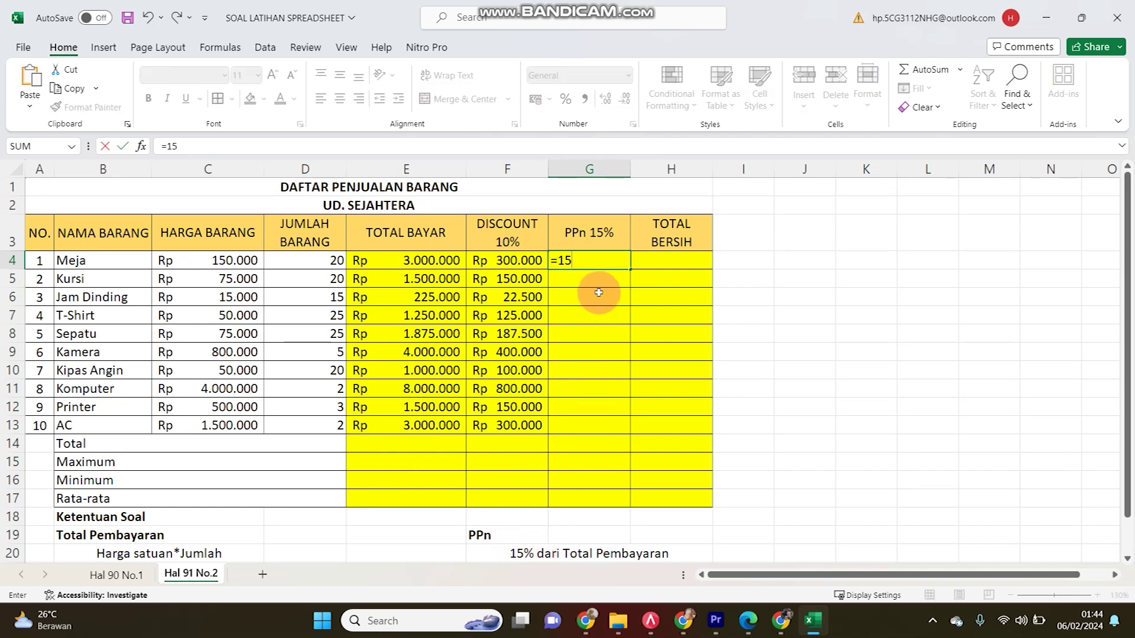
text(%*)
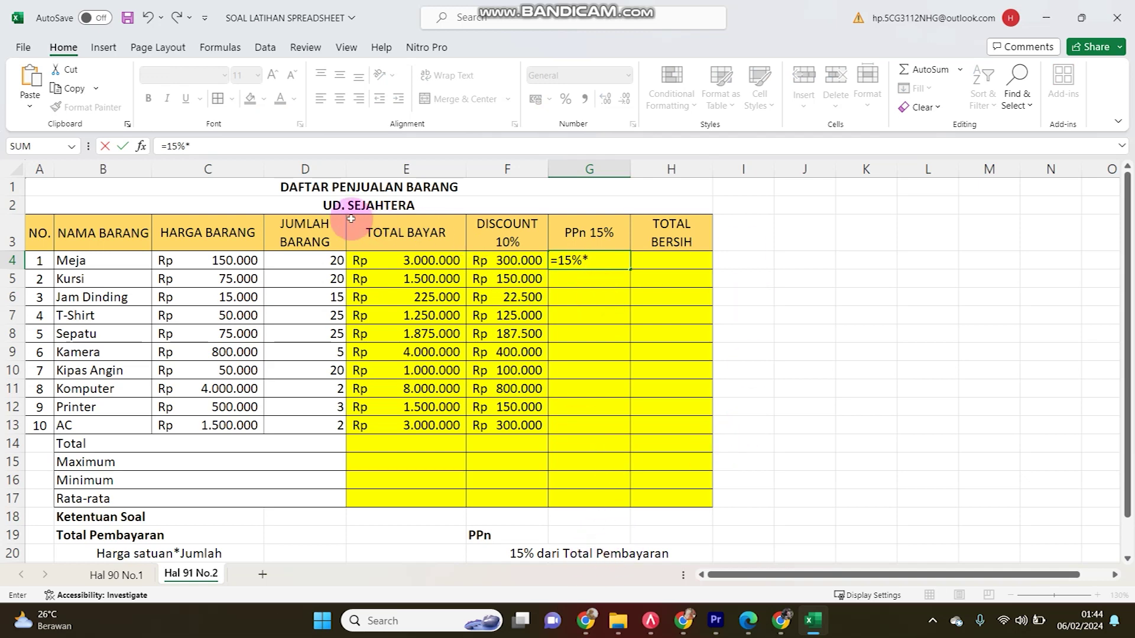
click(387, 264)
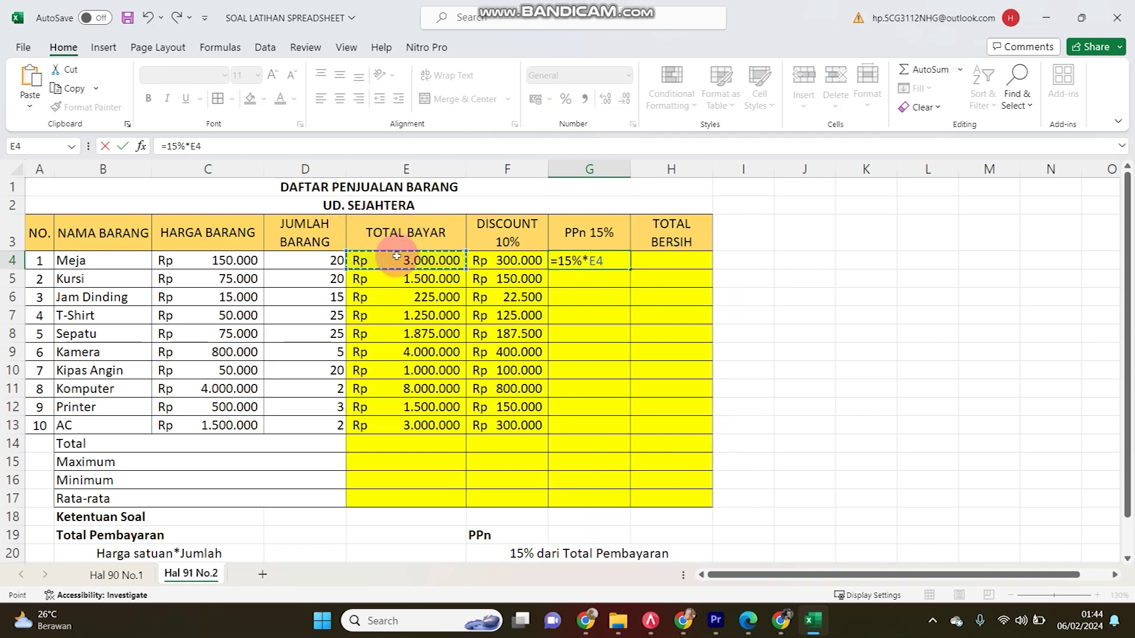
key(Return)
click(613, 260)
drag(613, 260, 608, 414)
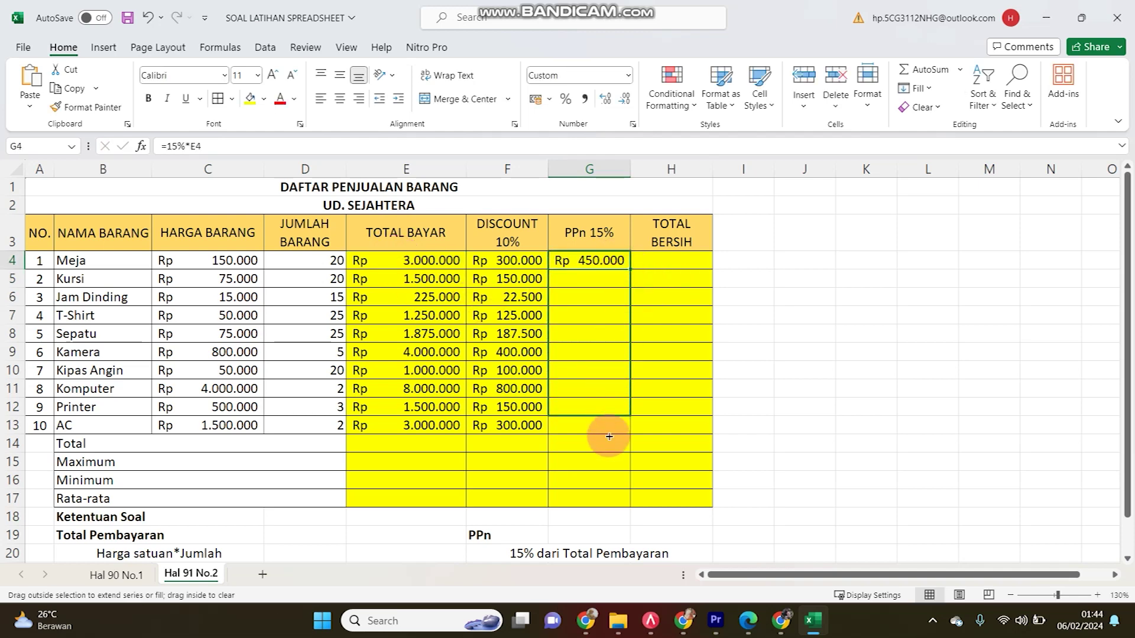
key(ctrl+d)
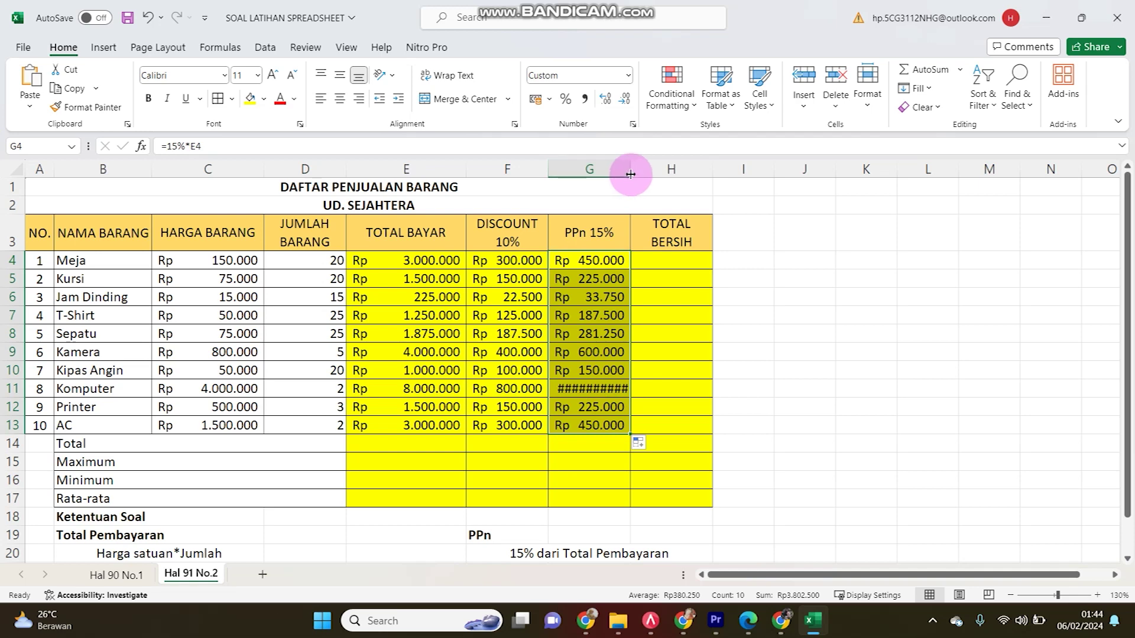
drag(630, 172, 651, 172)
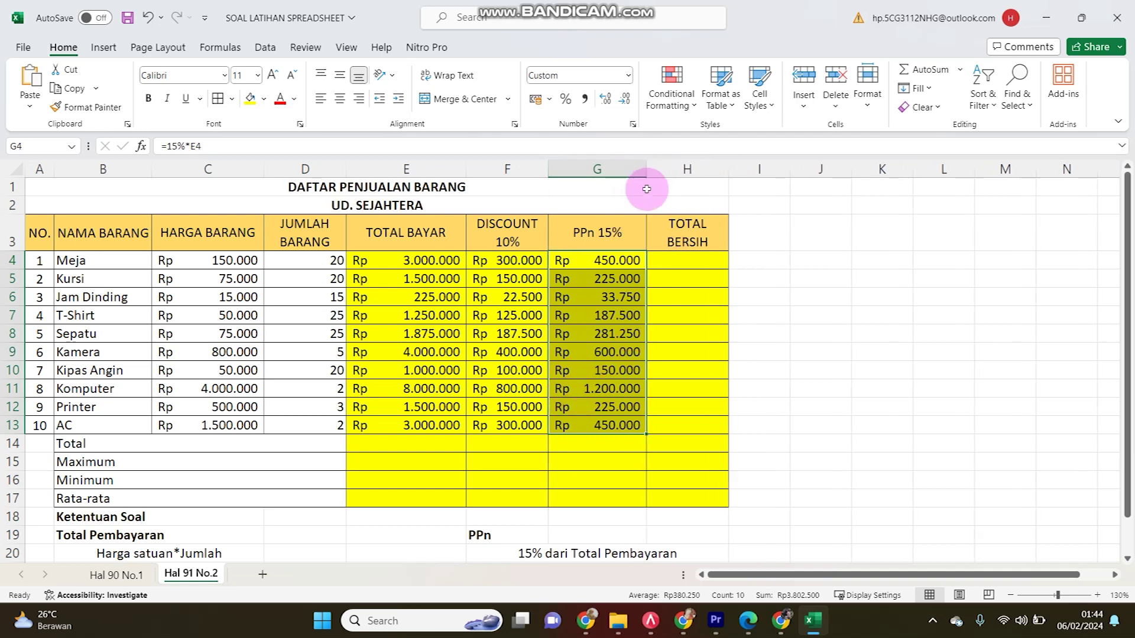
click(585, 281)
scroll(585, 281, down, 2)
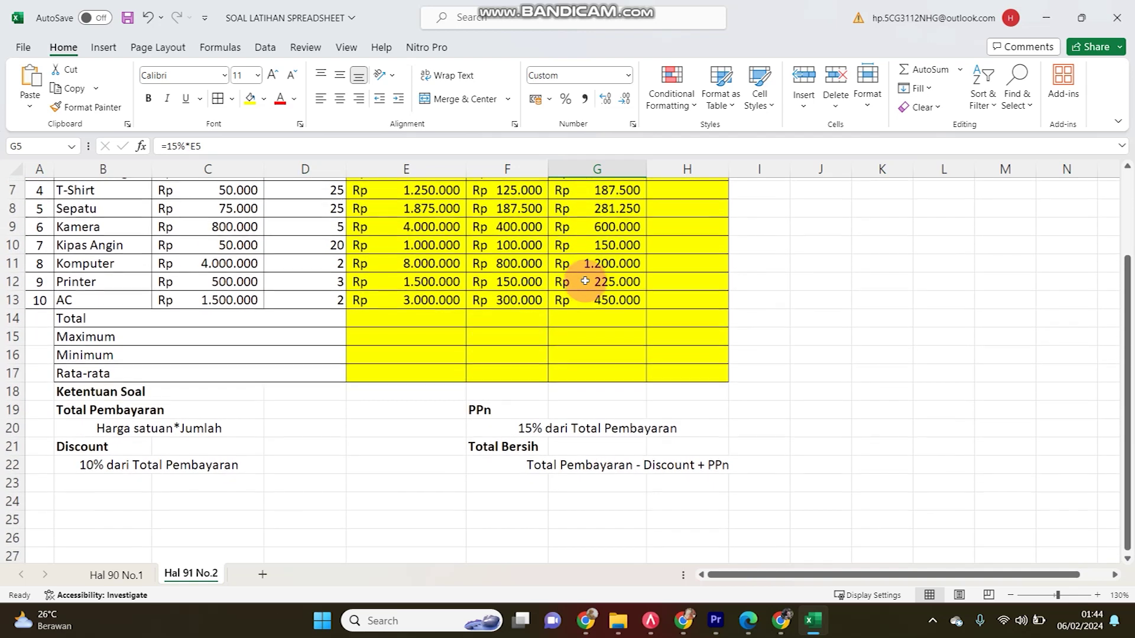
click(505, 447)
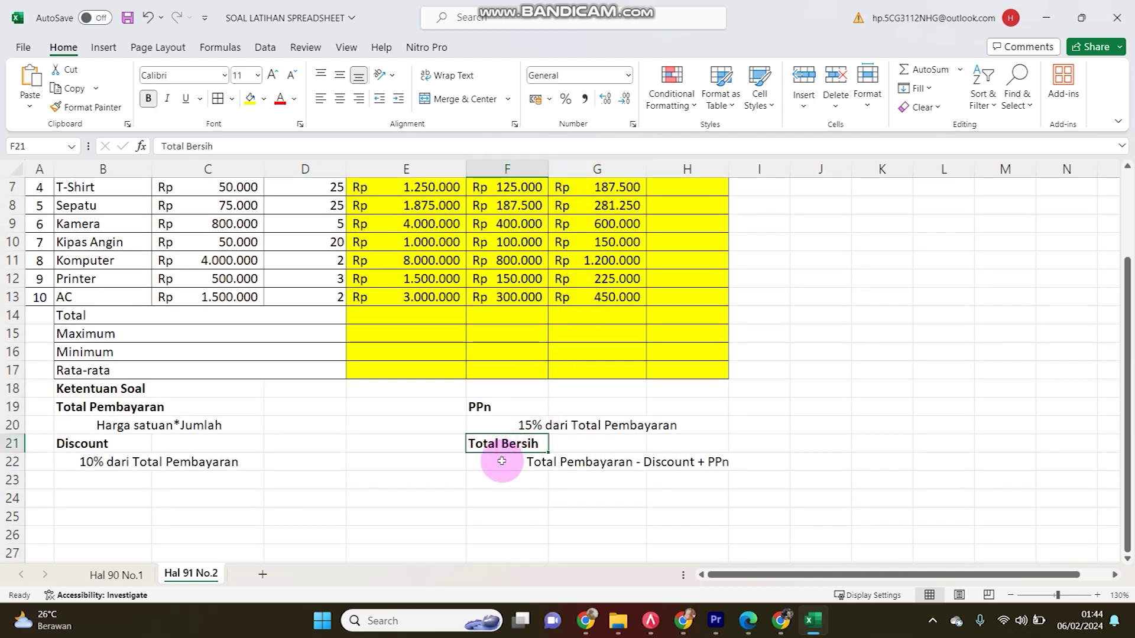
scroll(507, 423, up, 2)
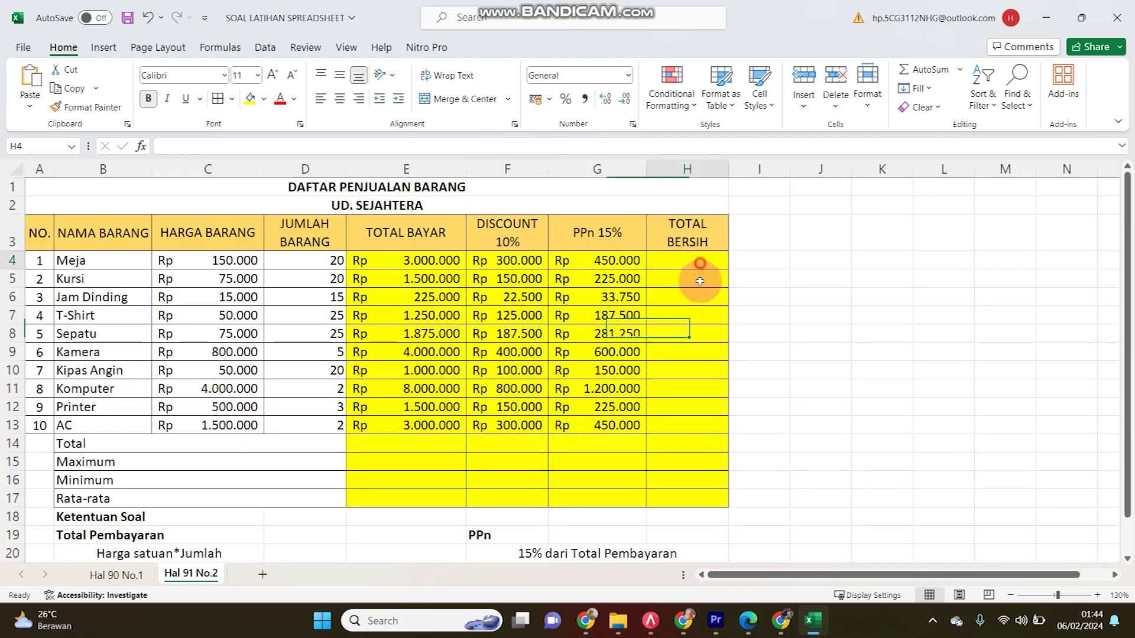
drag(656, 273, 698, 384)
click(559, 407)
scroll(559, 407, down, 2)
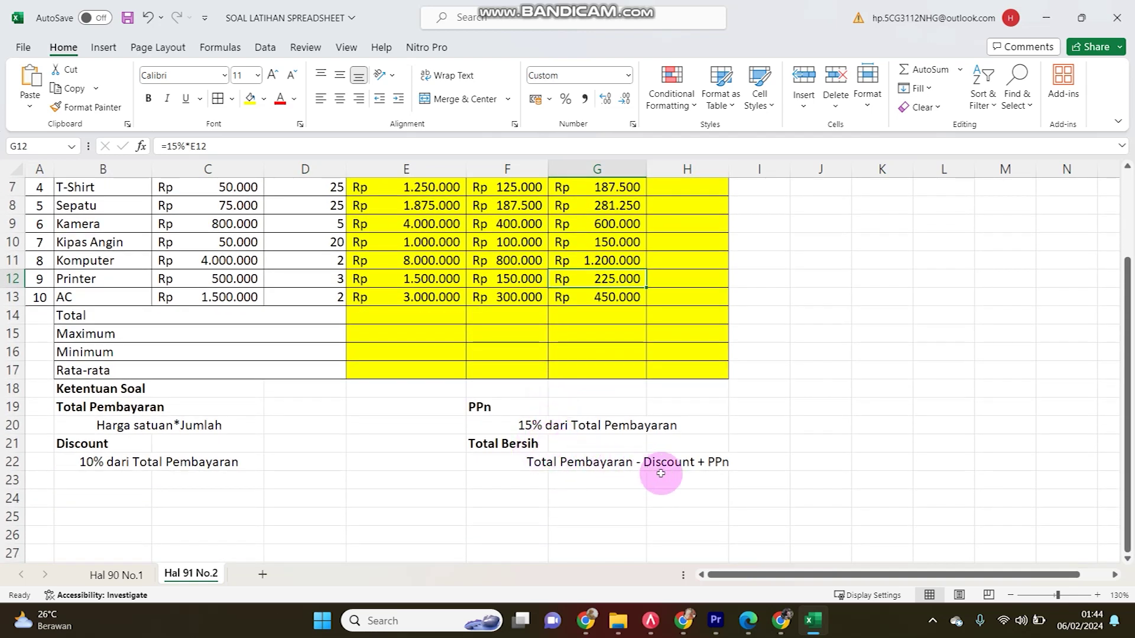
scroll(697, 427, up, 2)
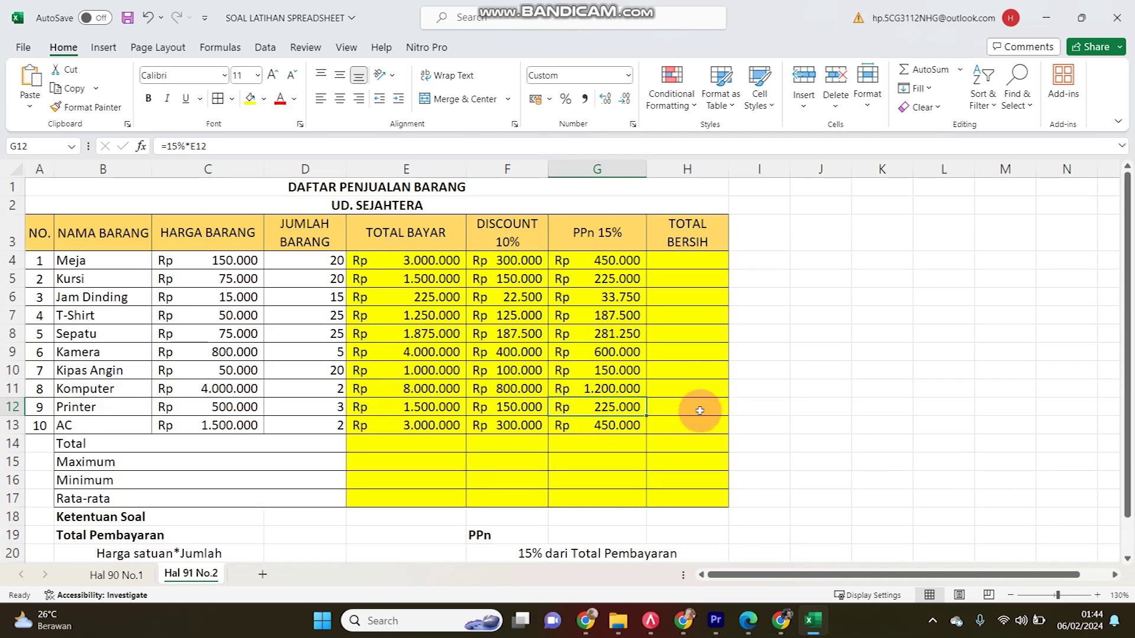
click(687, 261)
Enter =E4-F4+G4 in H4, auto-fit column H, and fill it down to H13.
text(=)
key(Left)
key(Left)
key(Left)
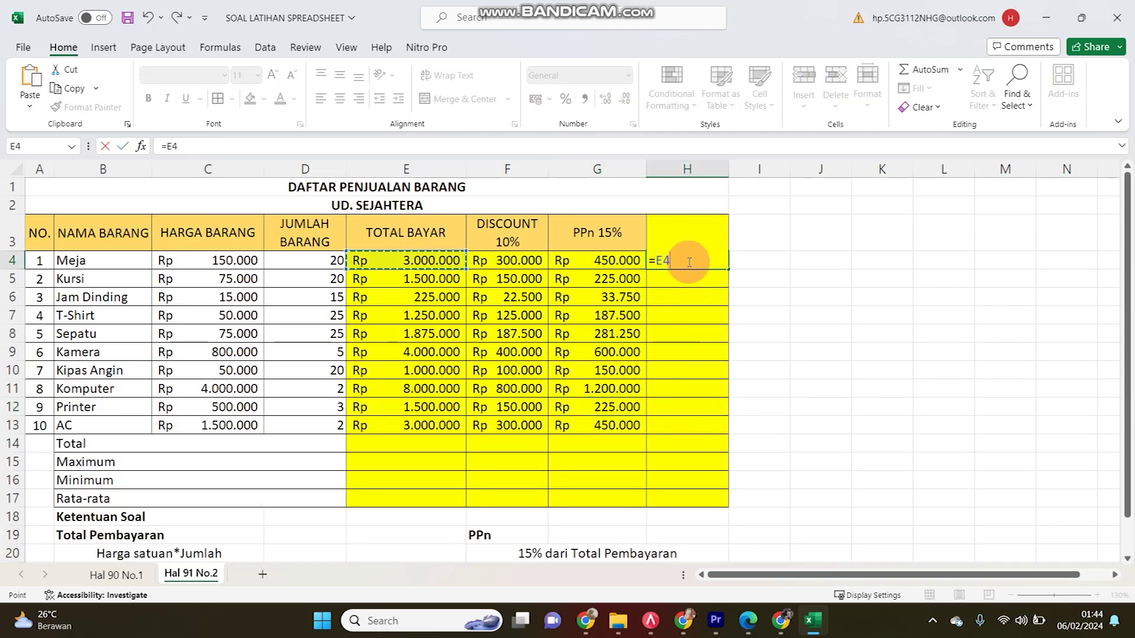
key(Left)
key(Left)
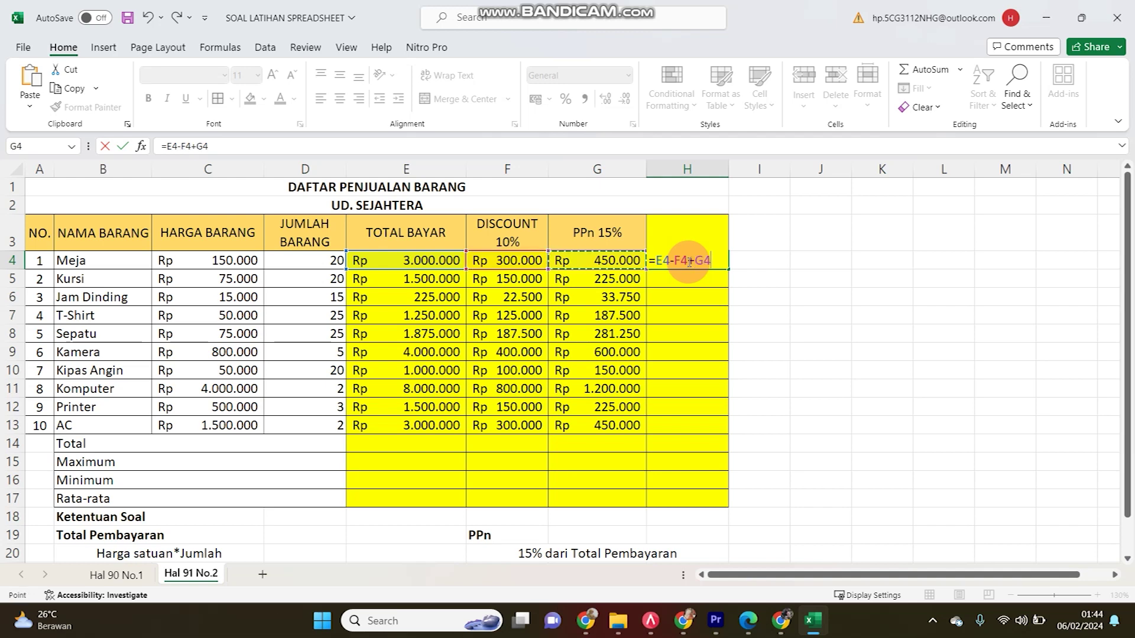
key(Return)
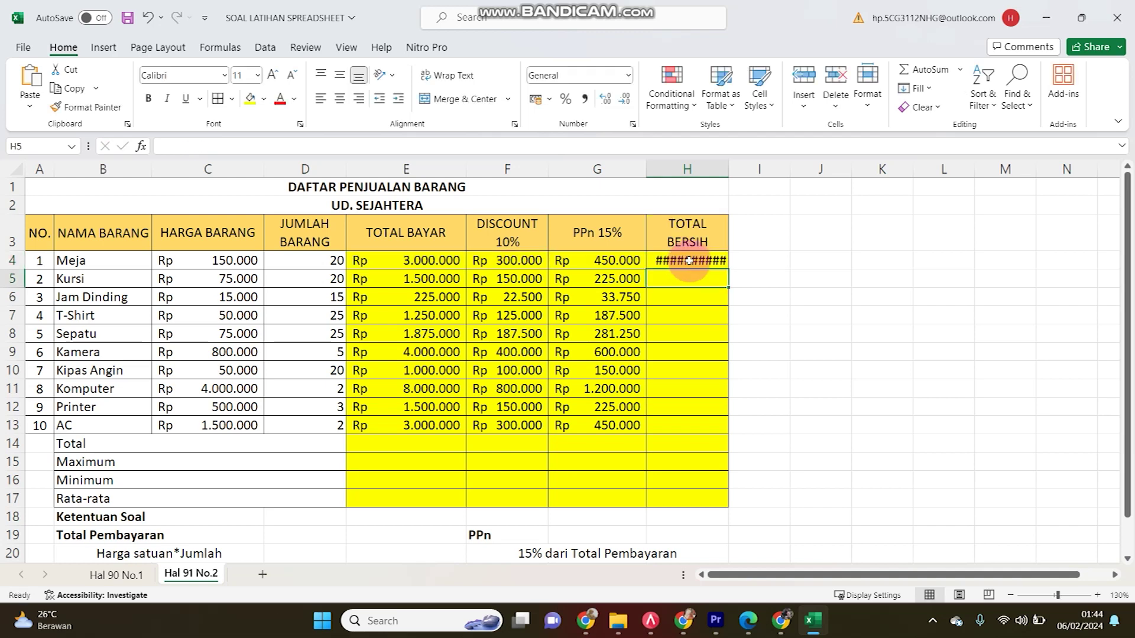
double_click(728, 169)
click(729, 258)
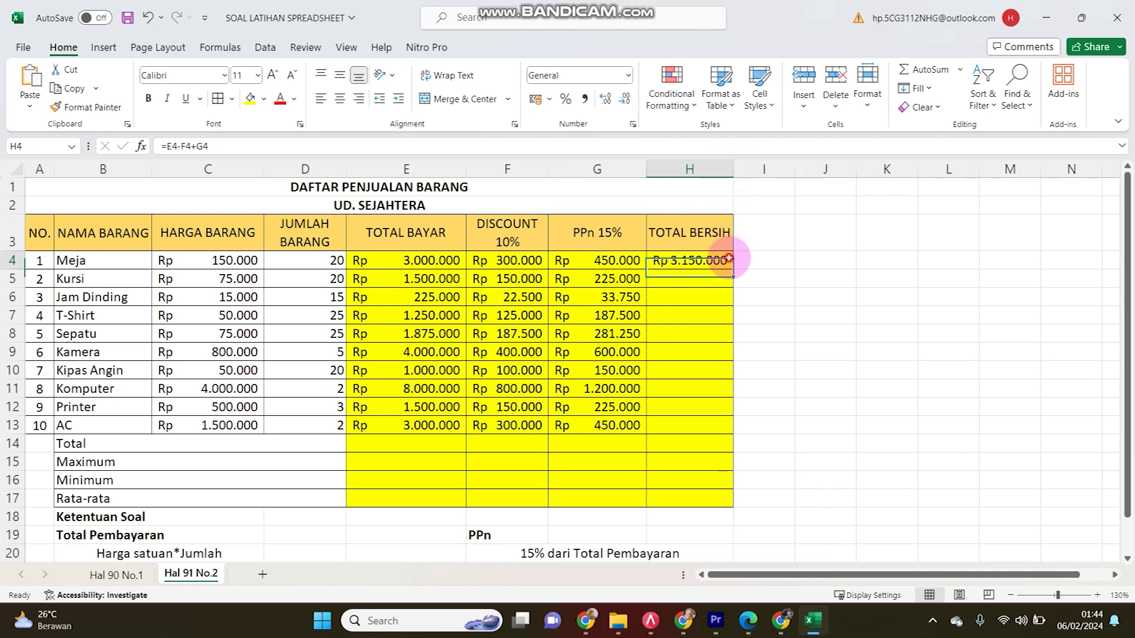
drag(731, 265, 713, 436)
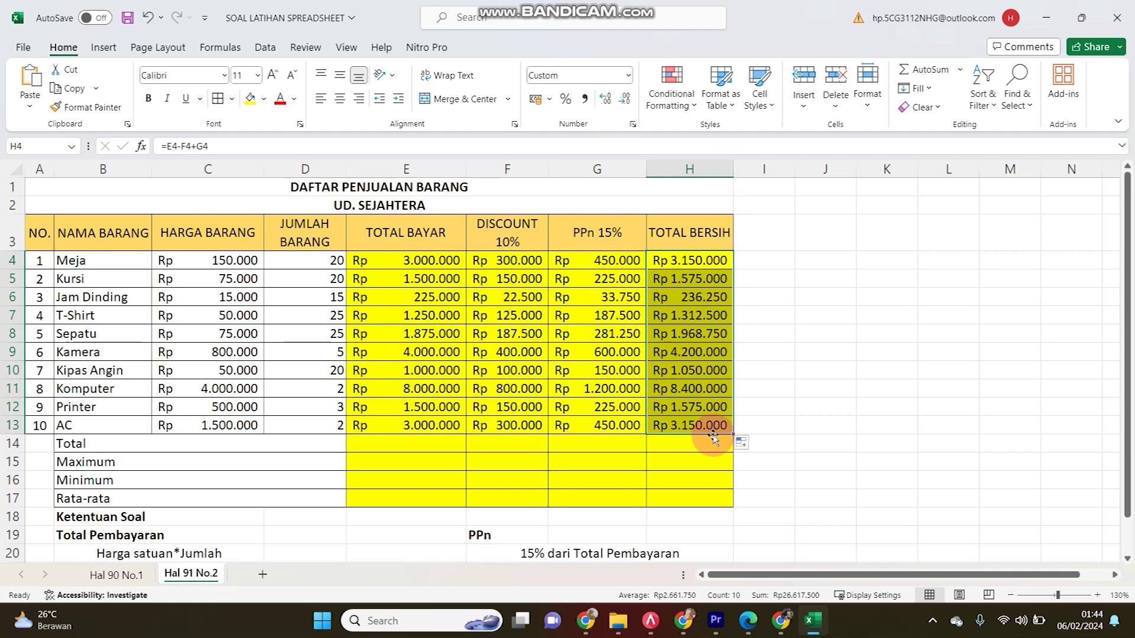
scroll(341, 470, down, 1)
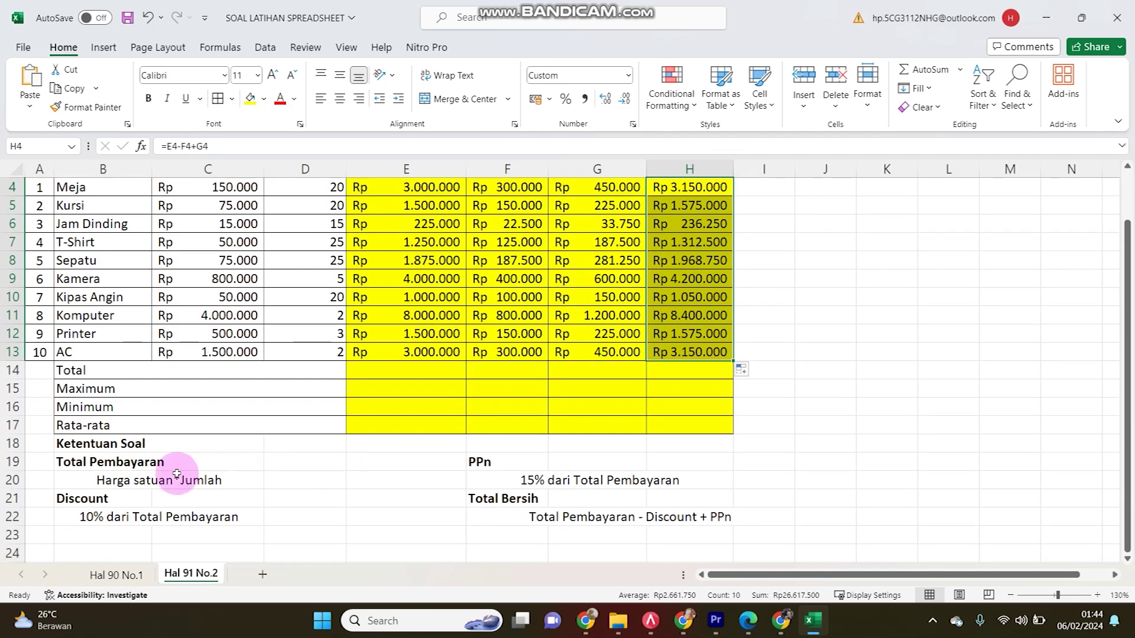
scroll(88, 479, up, 1)
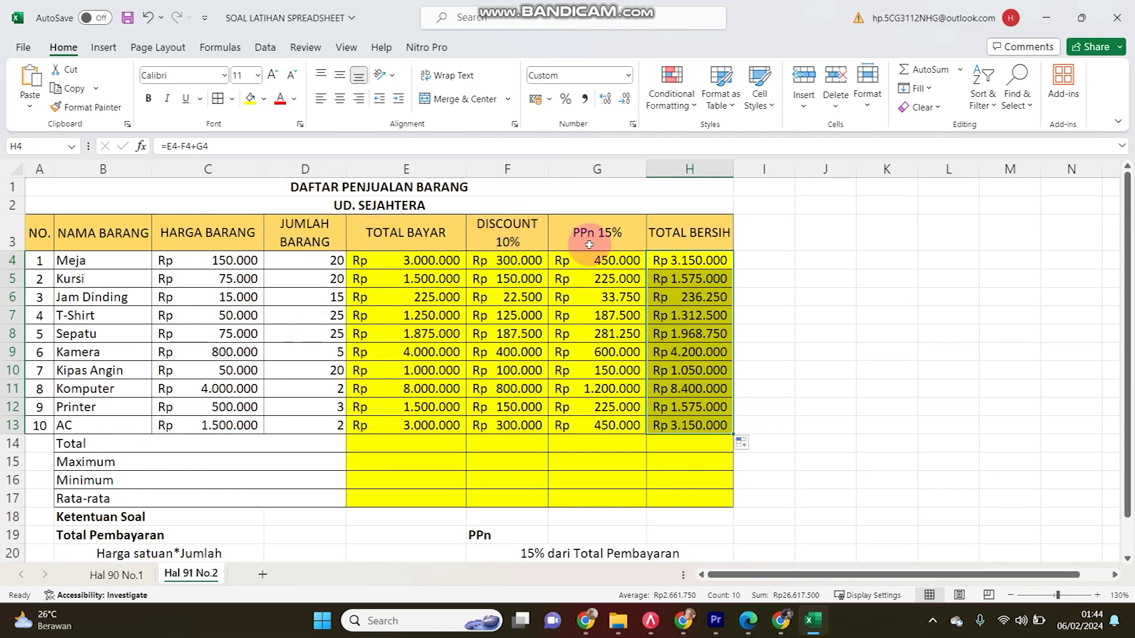
click(686, 260)
Bold the Total, Maximum, Minimum and Rata-rata labels in B14:D17.
click(421, 263)
scroll(220, 533, down, 1)
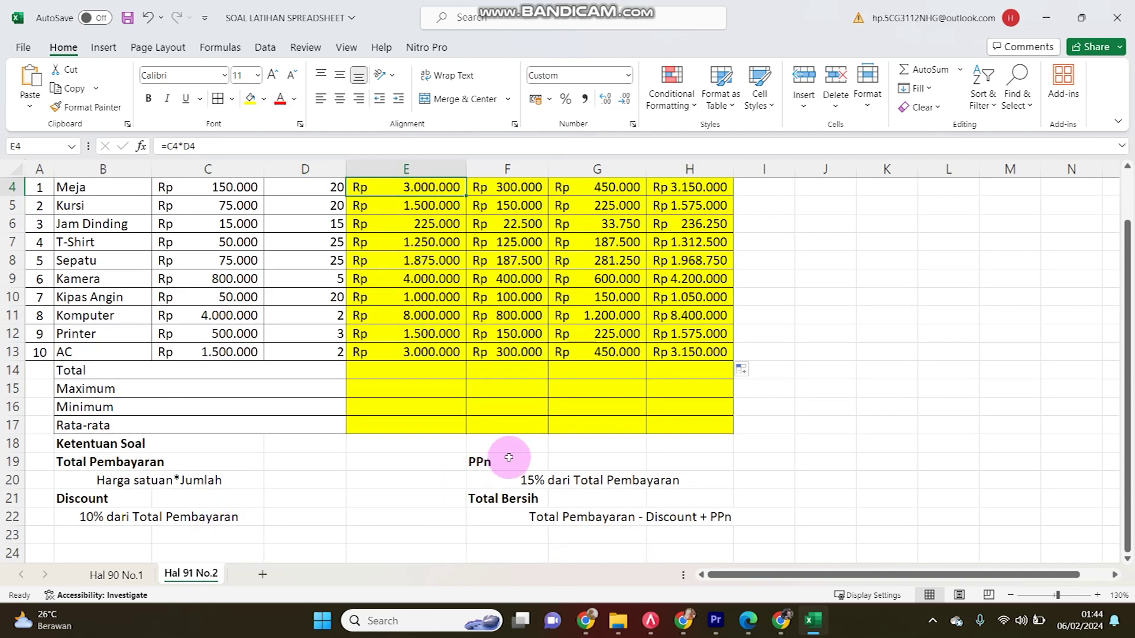
scroll(499, 467, up, 1)
click(418, 390)
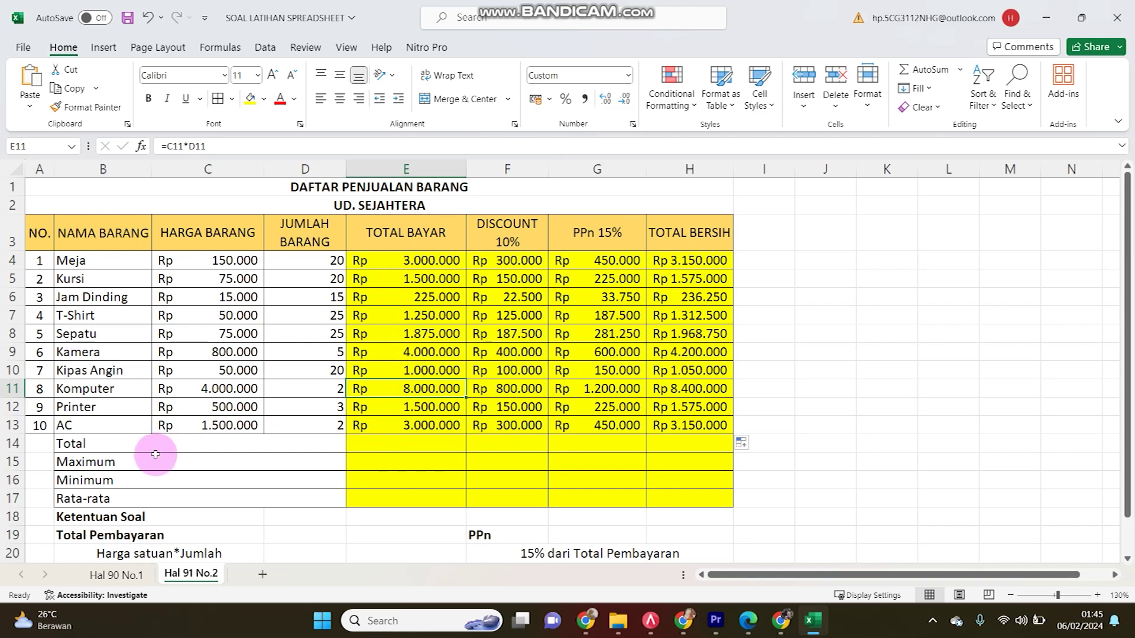
click(87, 445)
mouse_move(88, 449)
mouse_down()
mouse_move(91, 464)
mouse_move(100, 447)
mouse_up()
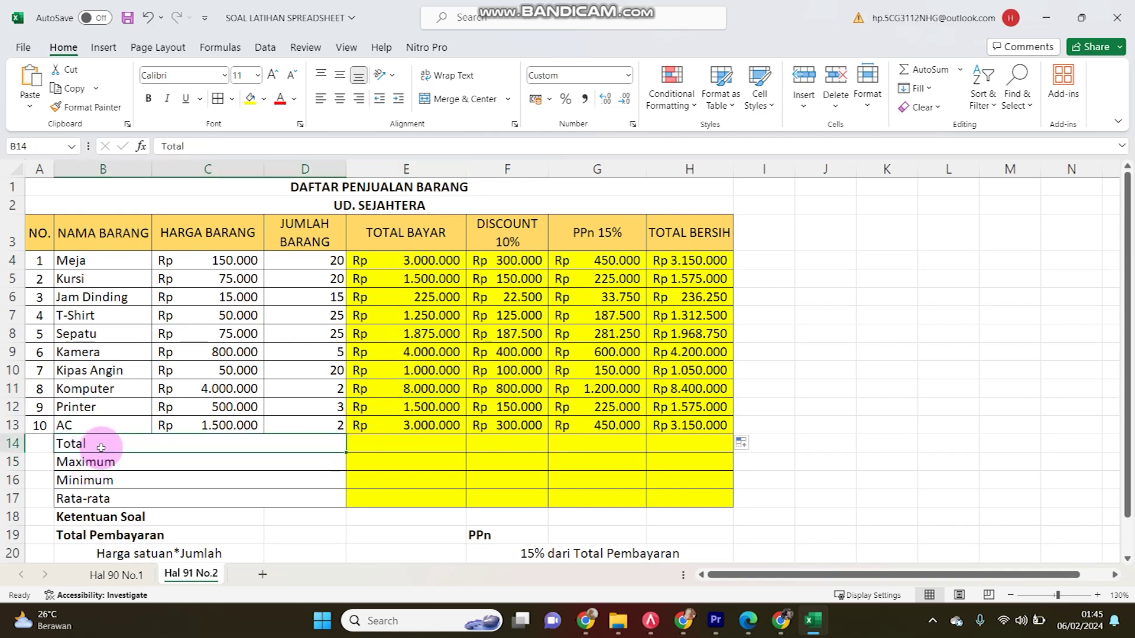
drag(101, 448, 106, 493)
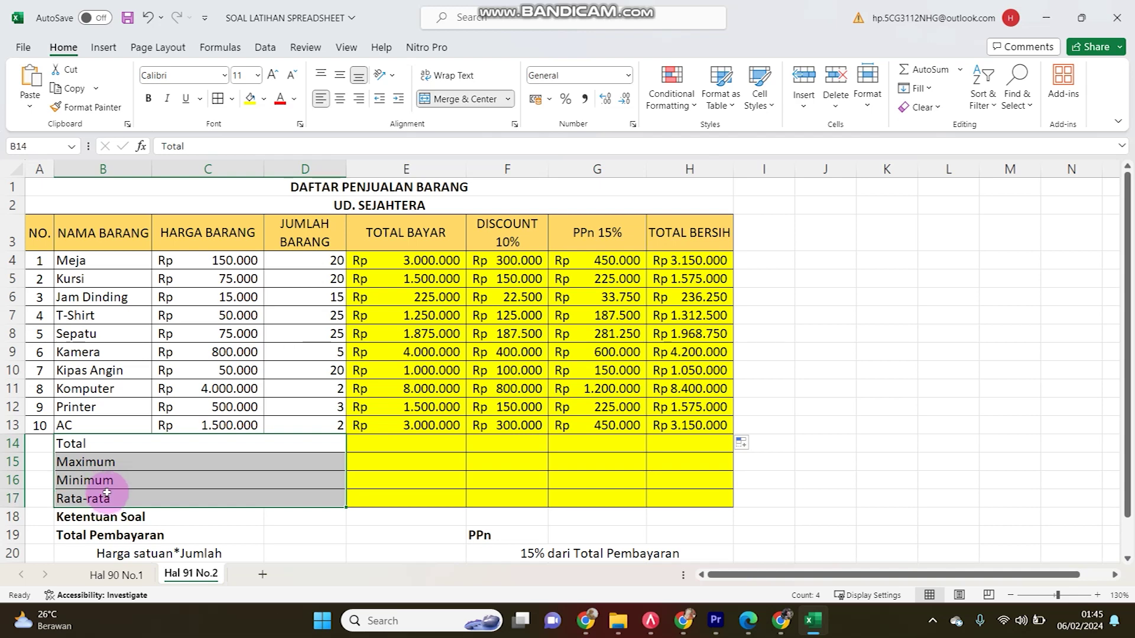
key(ctrl+b)
click(436, 447)
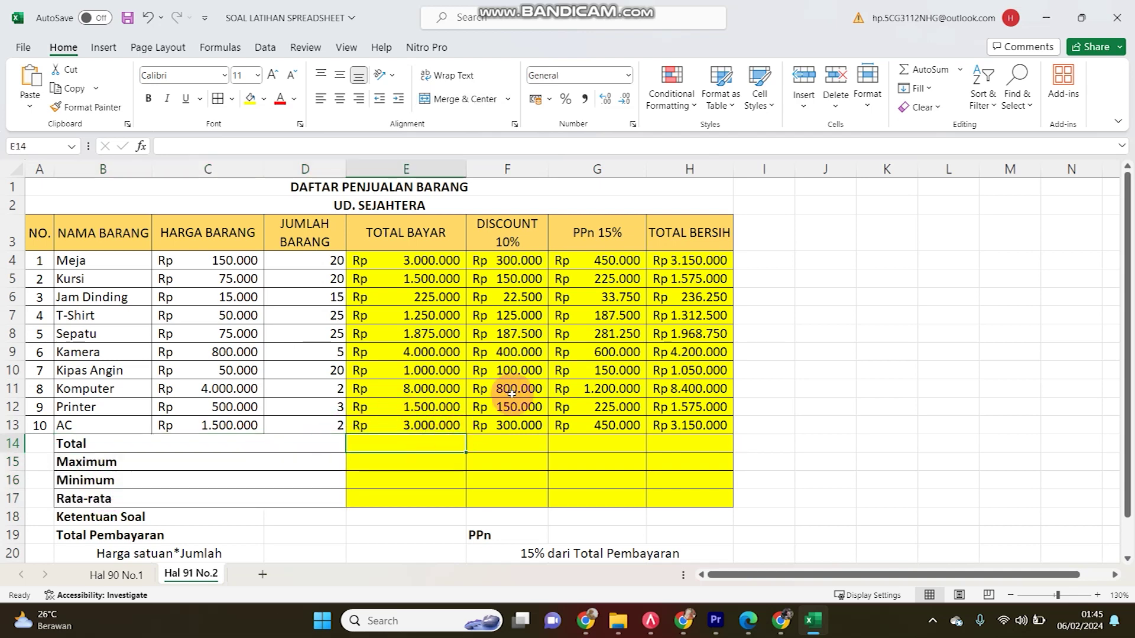
AutoSum column E in E14, copy the sum across to H14, and auto-fit columns F and H.
click(913, 69)
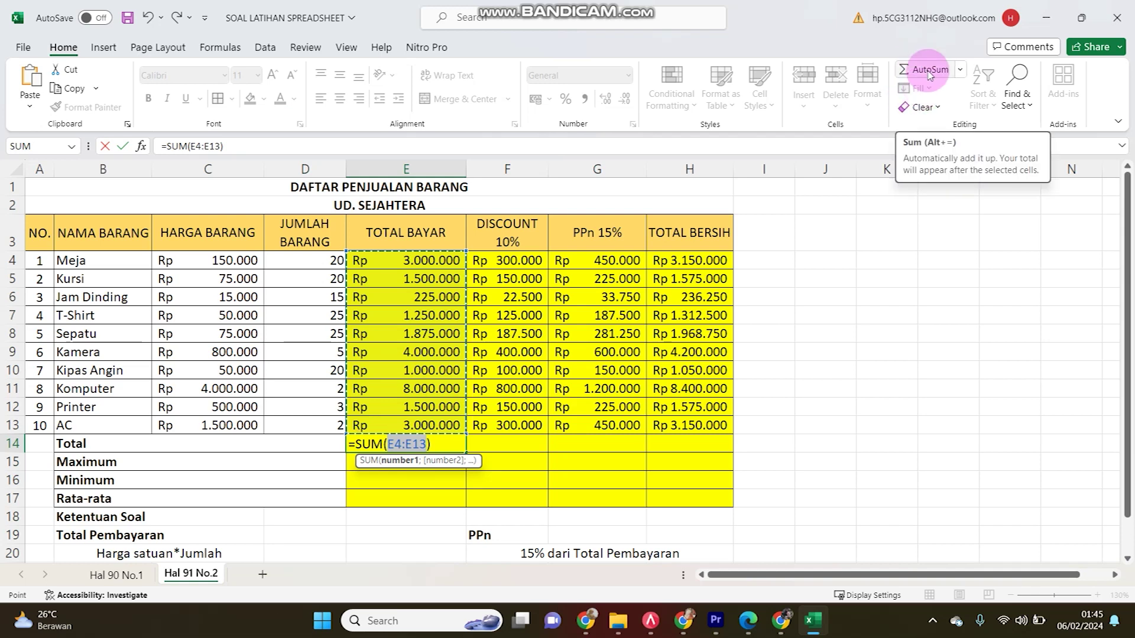
key(Return)
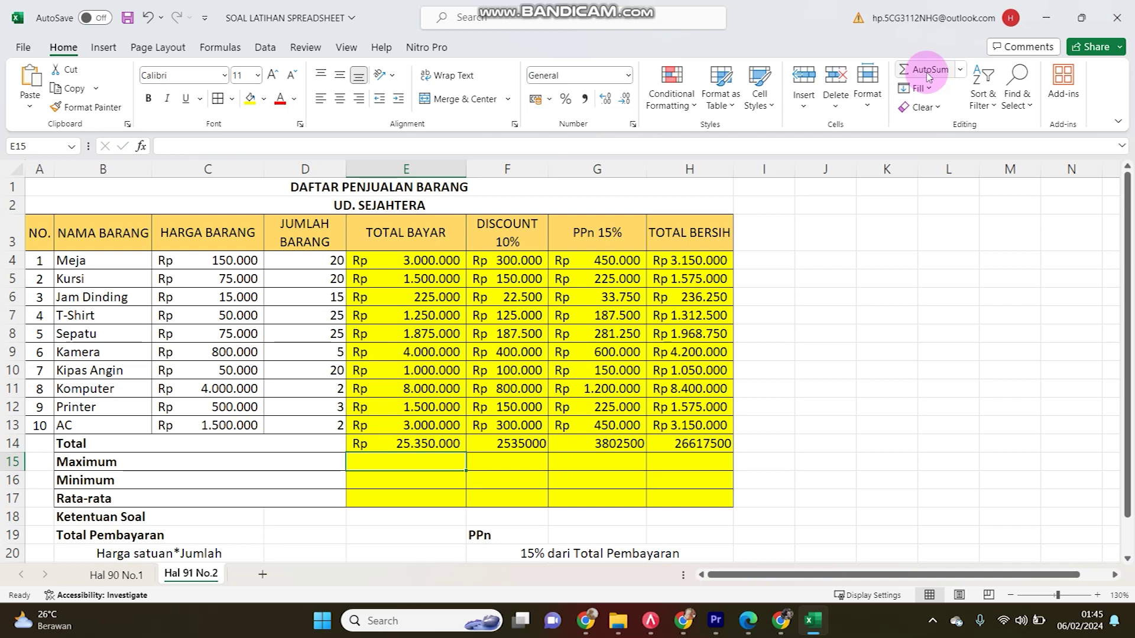
click(437, 445)
drag(463, 453, 733, 442)
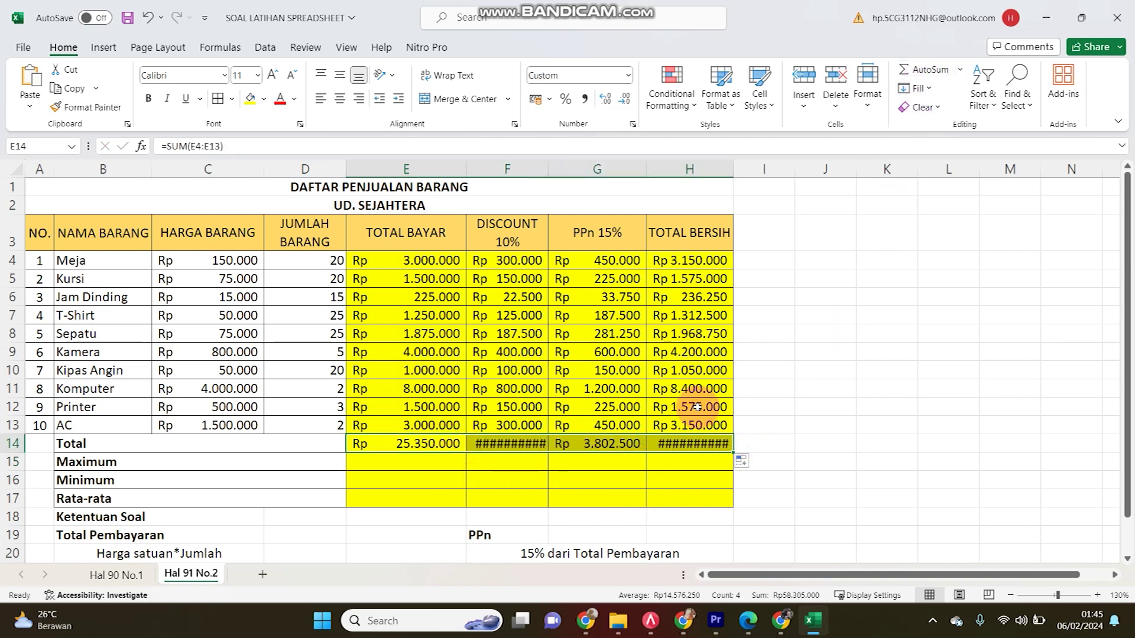
double_click(548, 169)
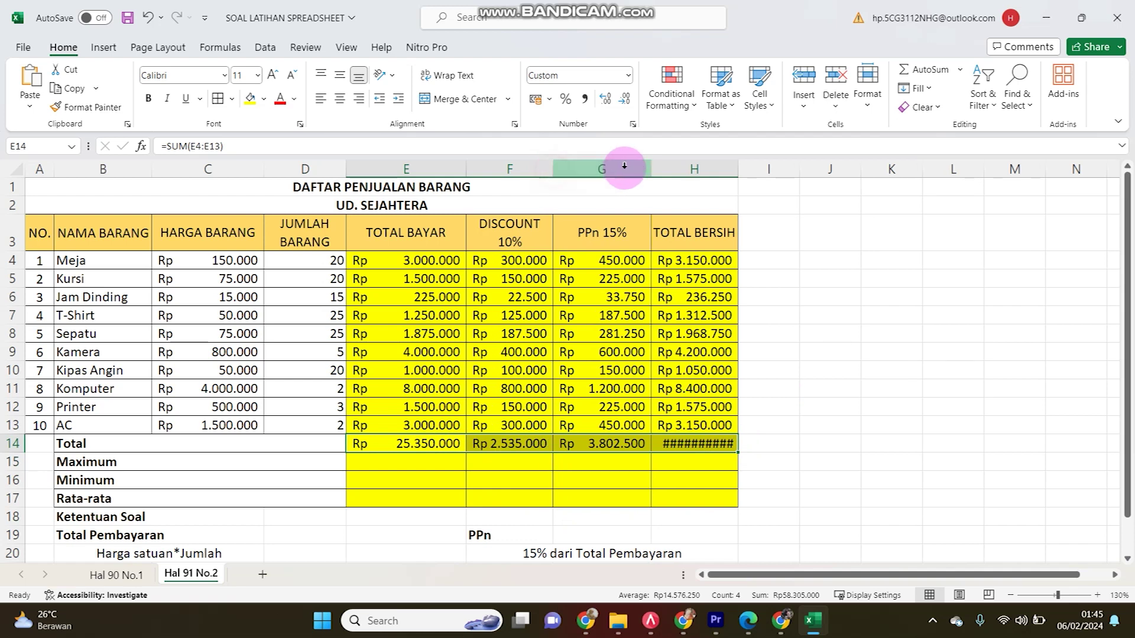
double_click(738, 169)
click(698, 444)
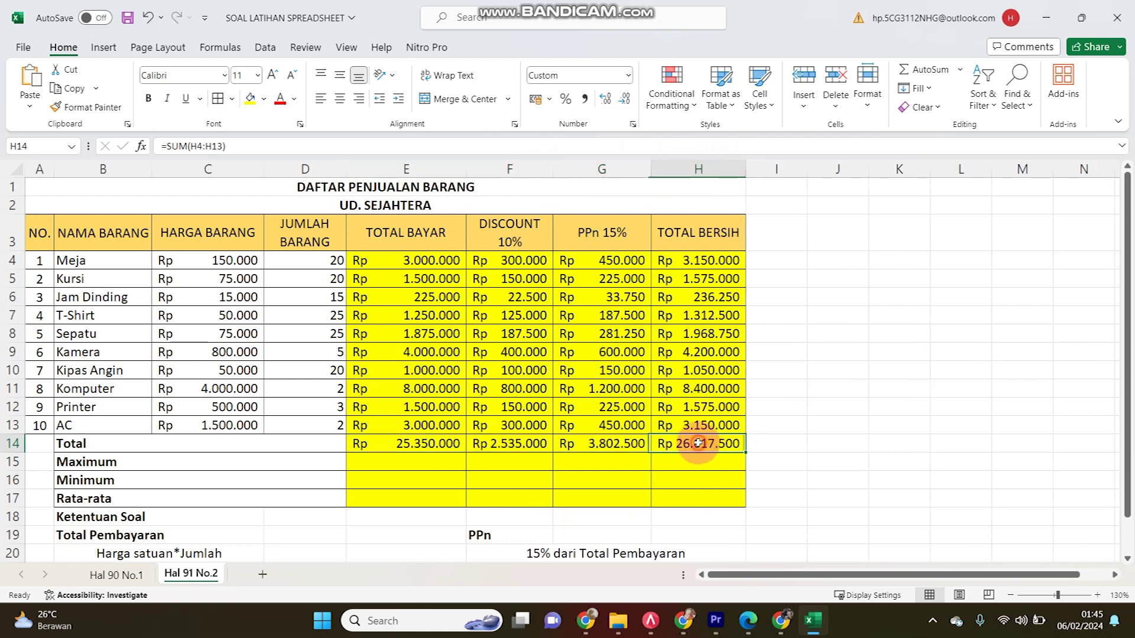
double_click(698, 444)
key(Return)
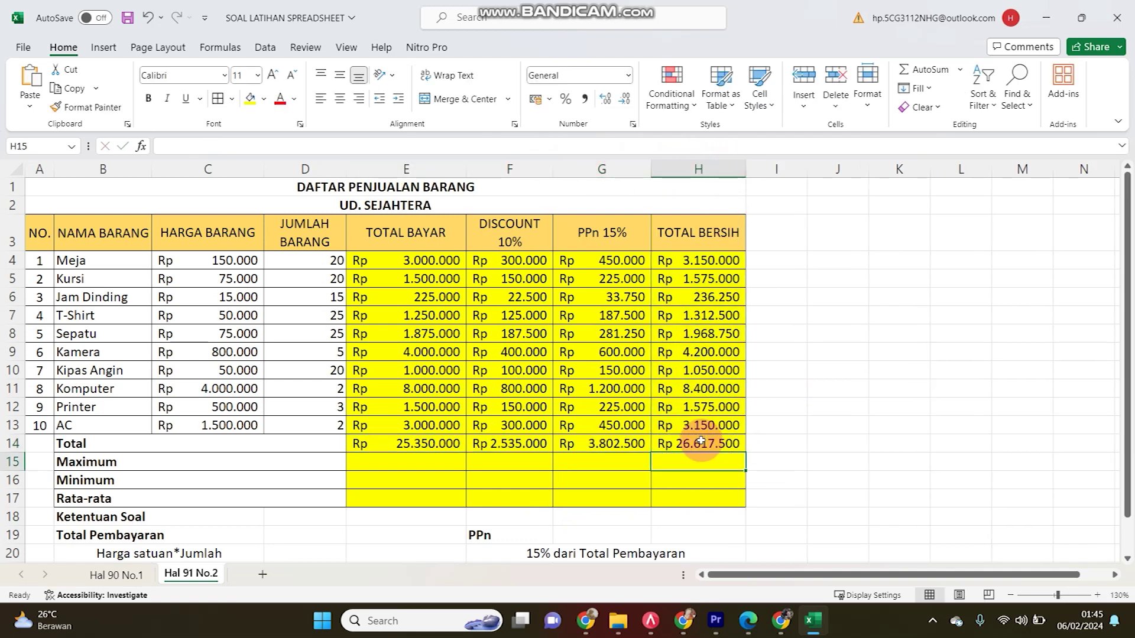
Enter =MAX(E4:E13) in E15 and copy it across to H15.
click(396, 460)
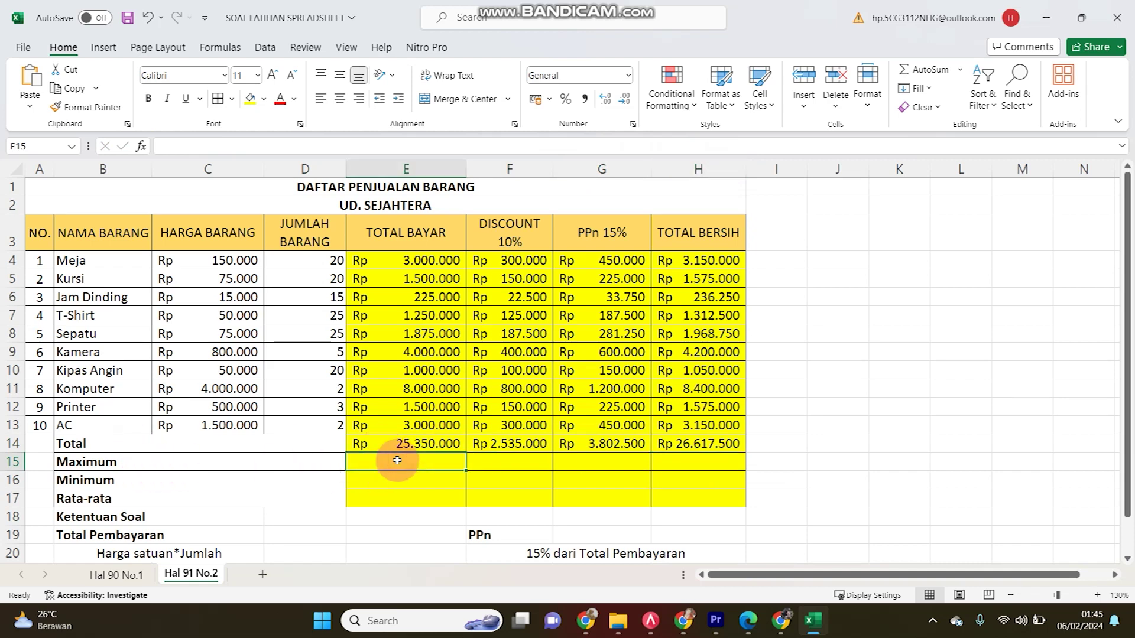
text(=max()
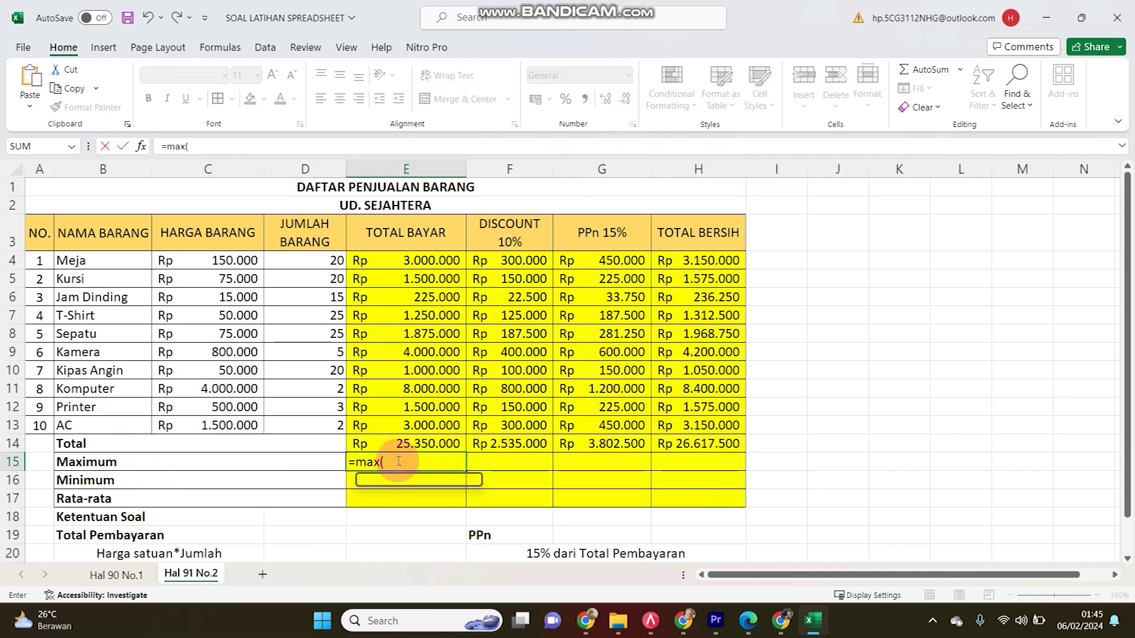
drag(405, 262, 411, 423)
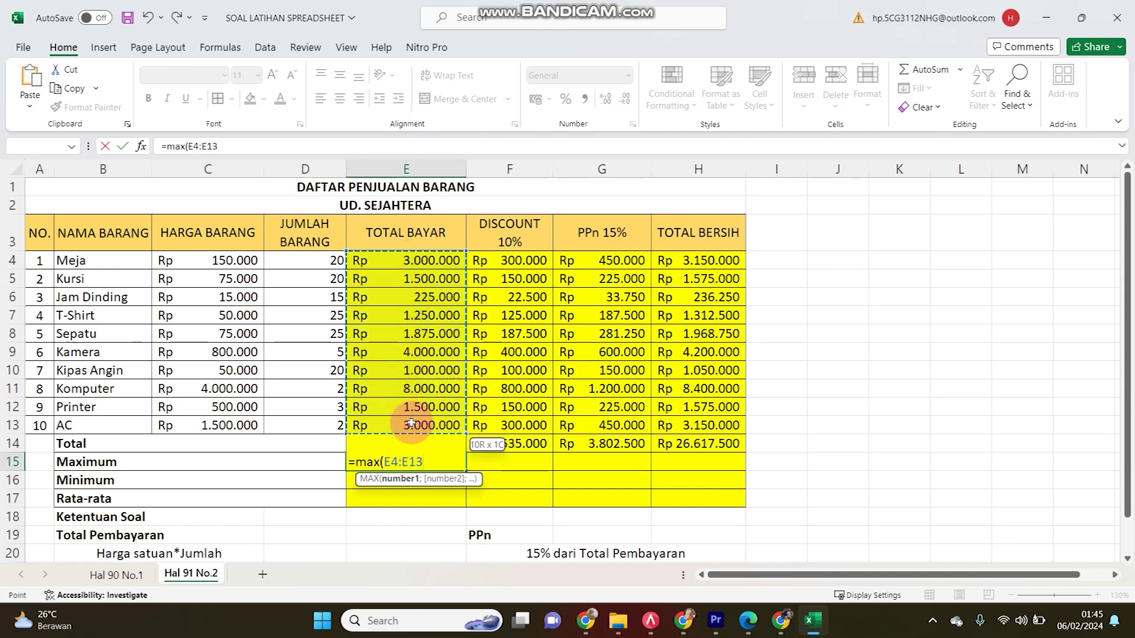
key(Return)
click(417, 461)
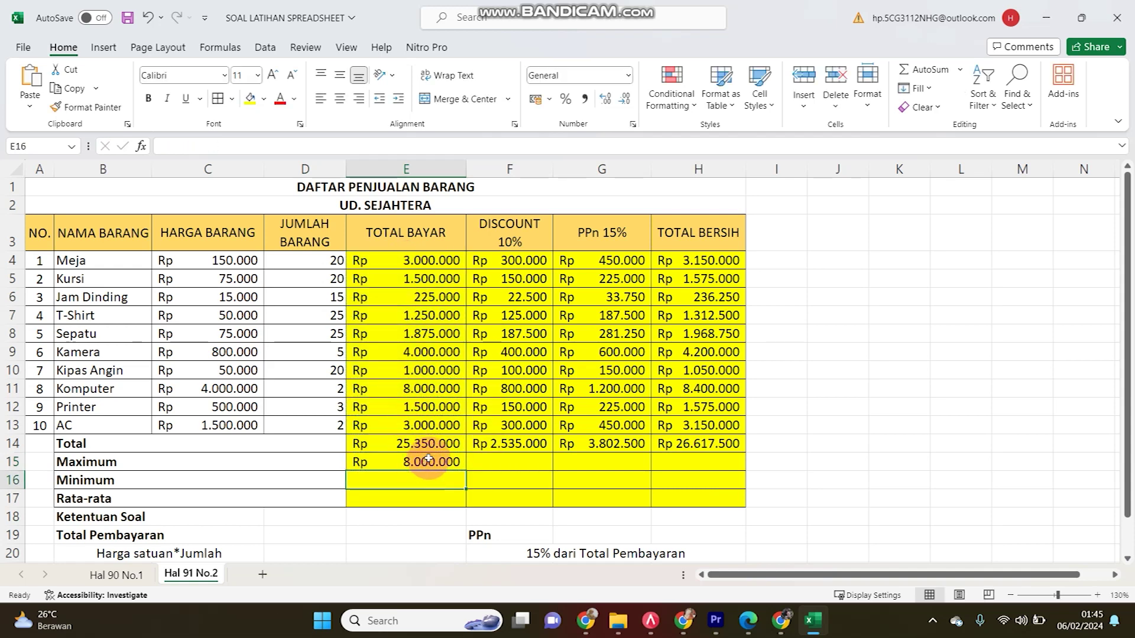
drag(465, 472, 715, 472)
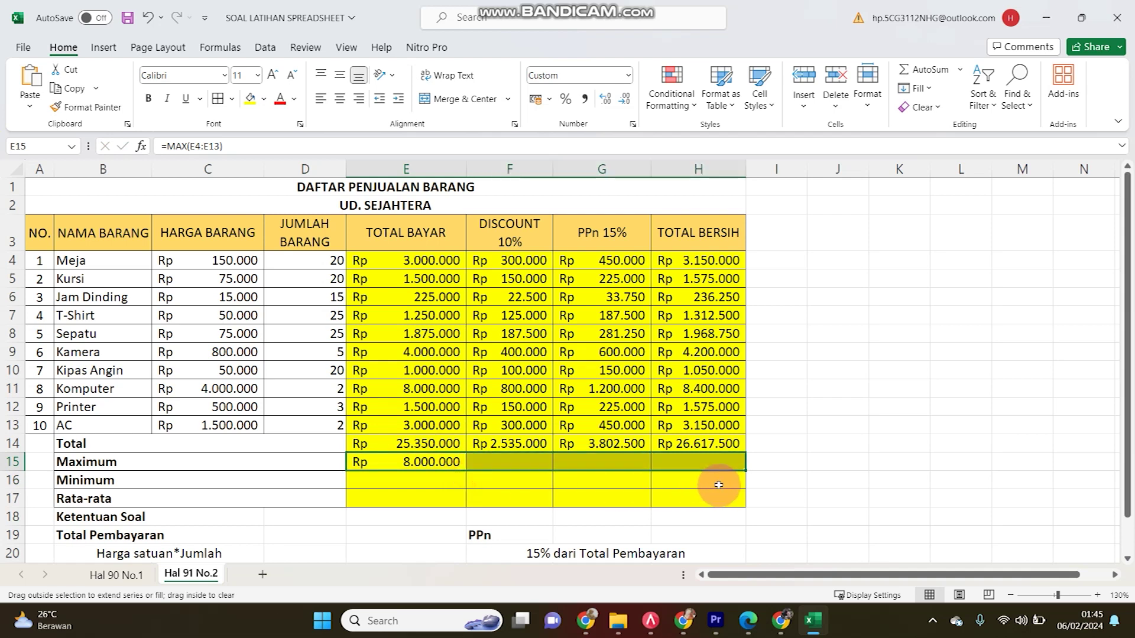
click(407, 483)
Enter =MIN(E4:E13) in E16 and copy it across to H16.
text(=min)
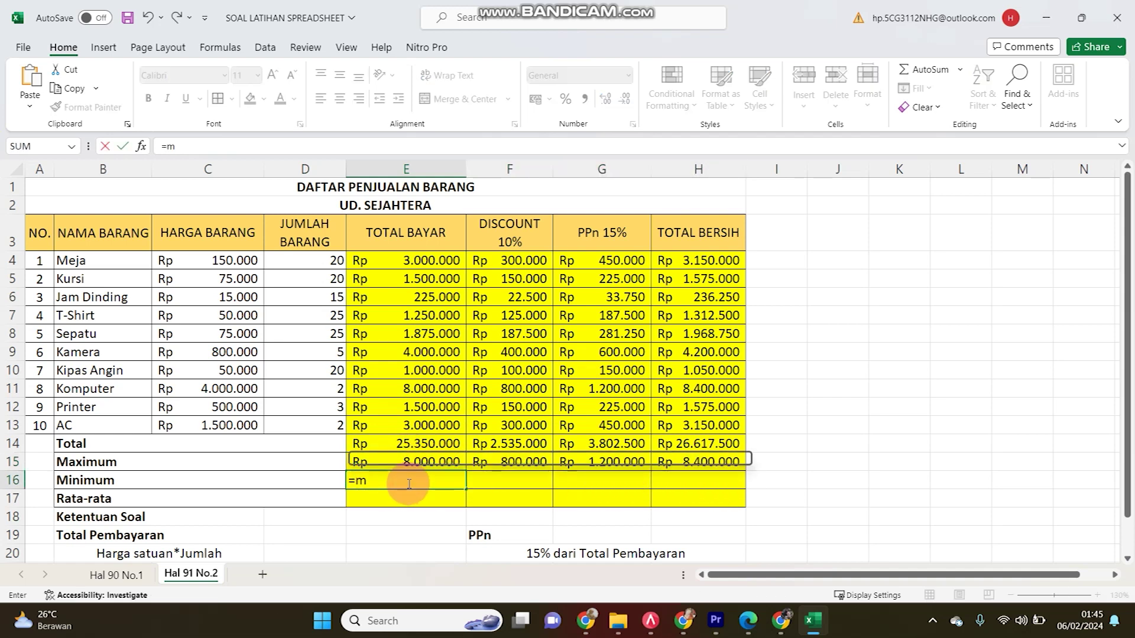
text(()
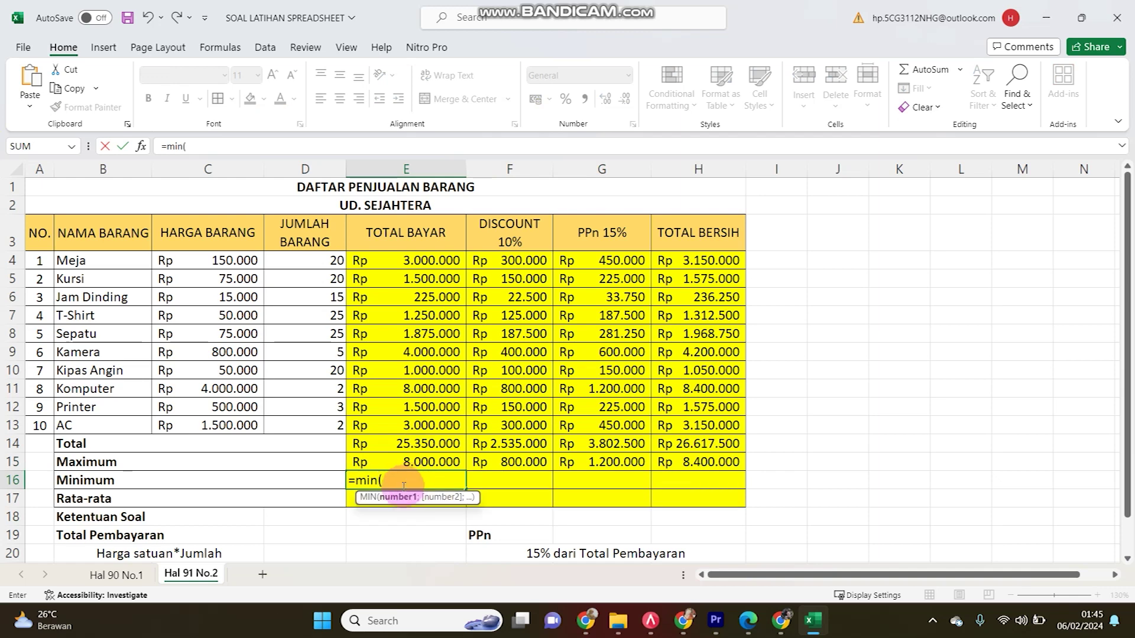
drag(417, 260, 416, 415)
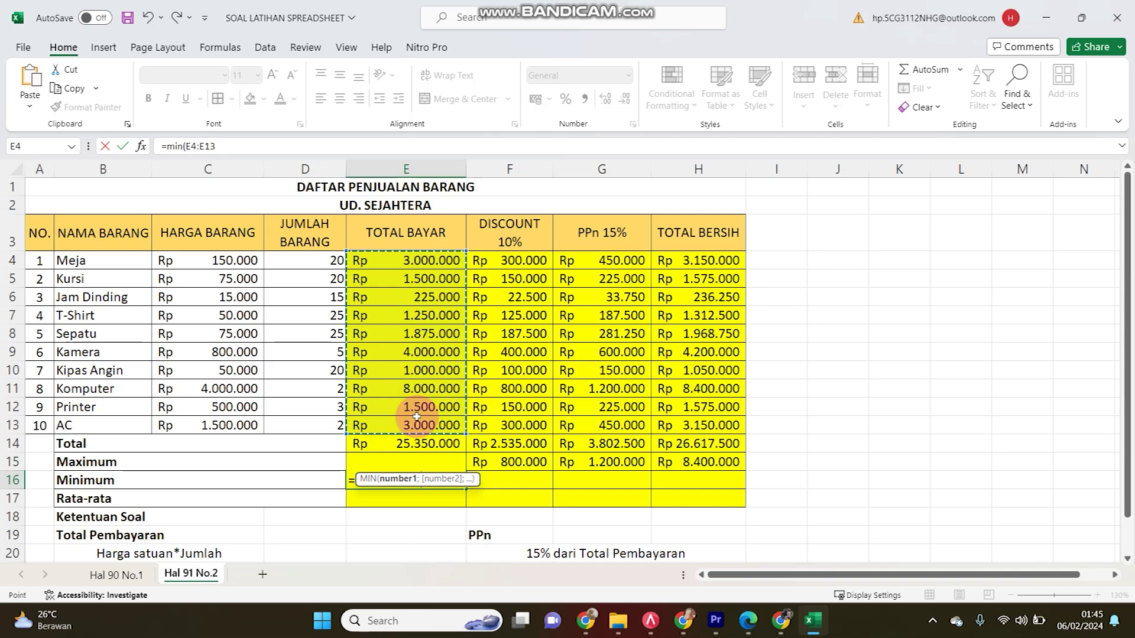
key(Return)
click(444, 476)
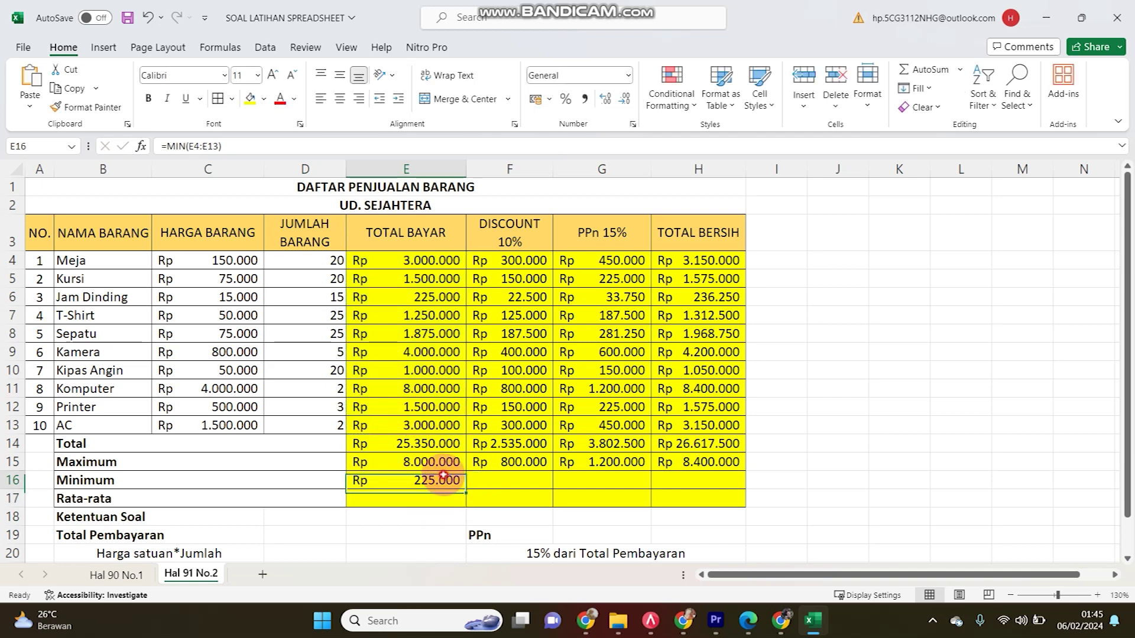
drag(465, 490, 739, 482)
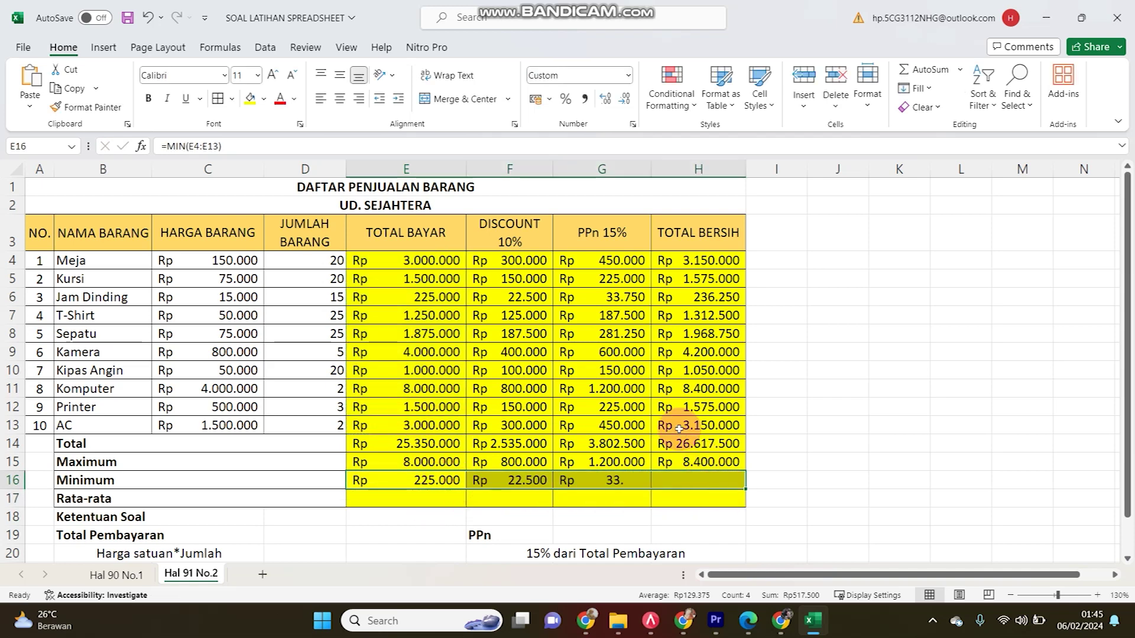
click(403, 499)
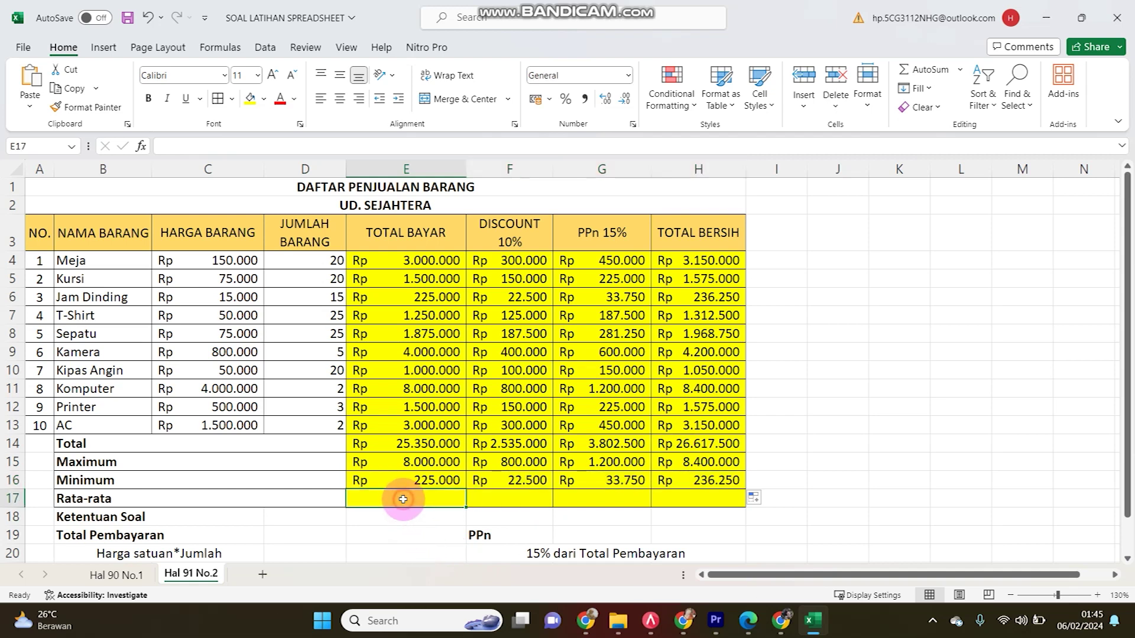
Enter =AVERAGE(E4:E13) in E17 to get the Total Bayar average of Rp 2.535.000.
text(=average)
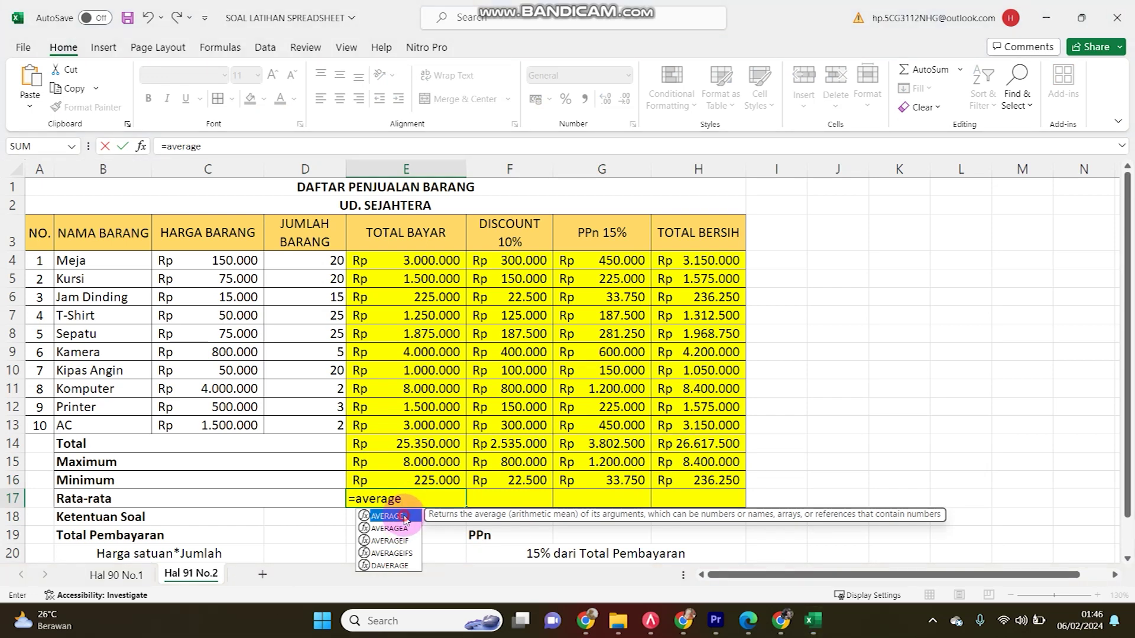
double_click(387, 517)
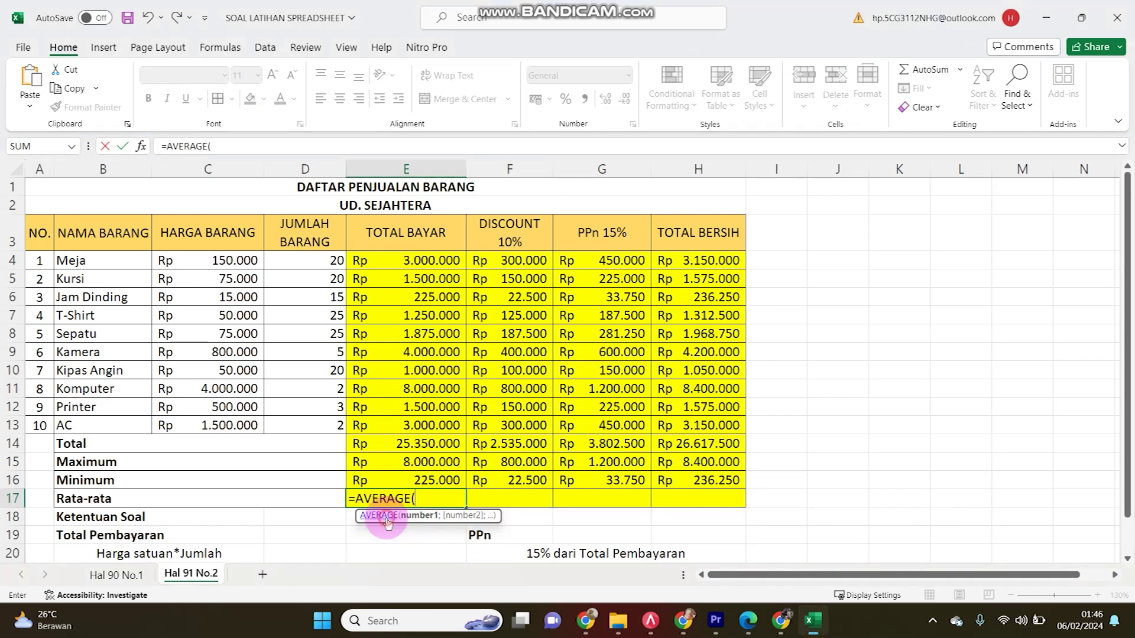
click(368, 257)
drag(367, 256, 388, 419)
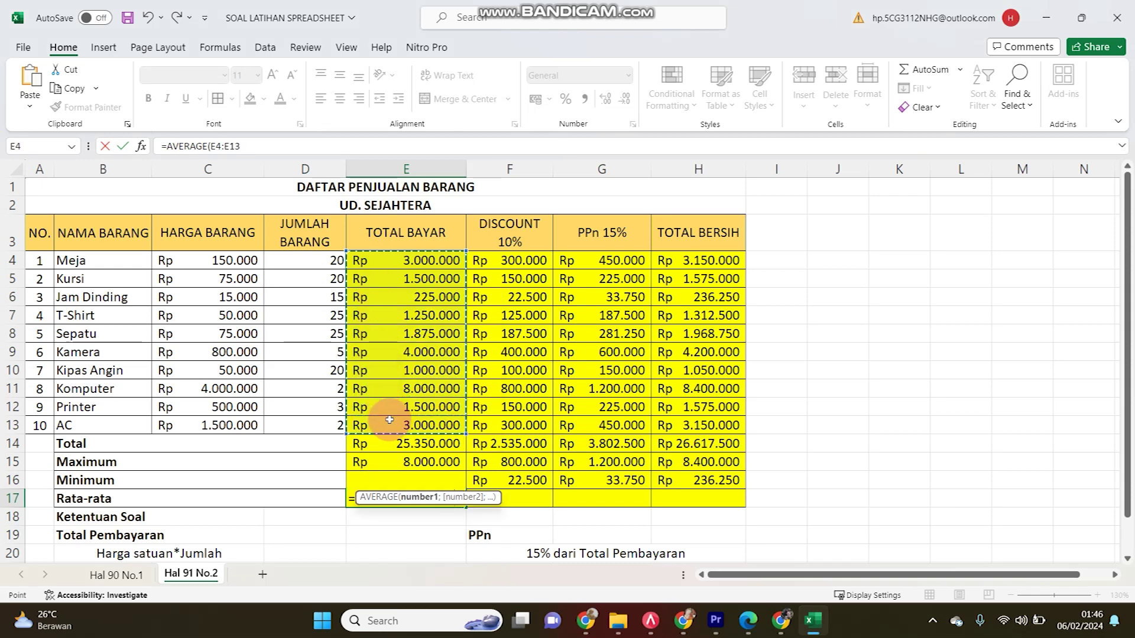
key(Return)
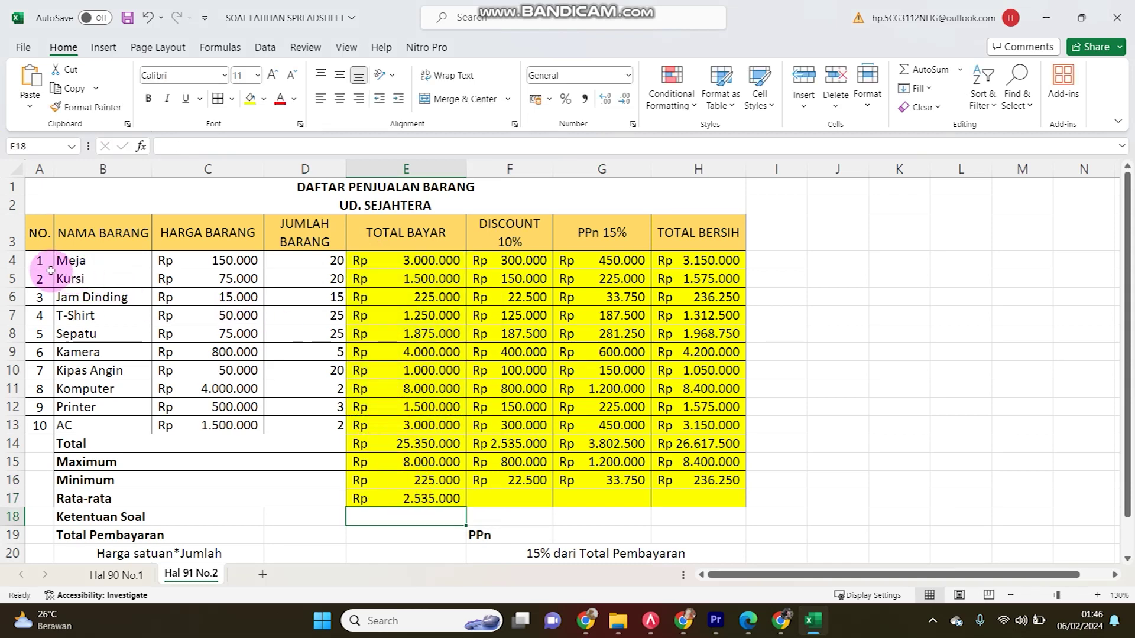
Copy the average formula across to H17 and bold the summary result figures.
drag(39, 260, 38, 431)
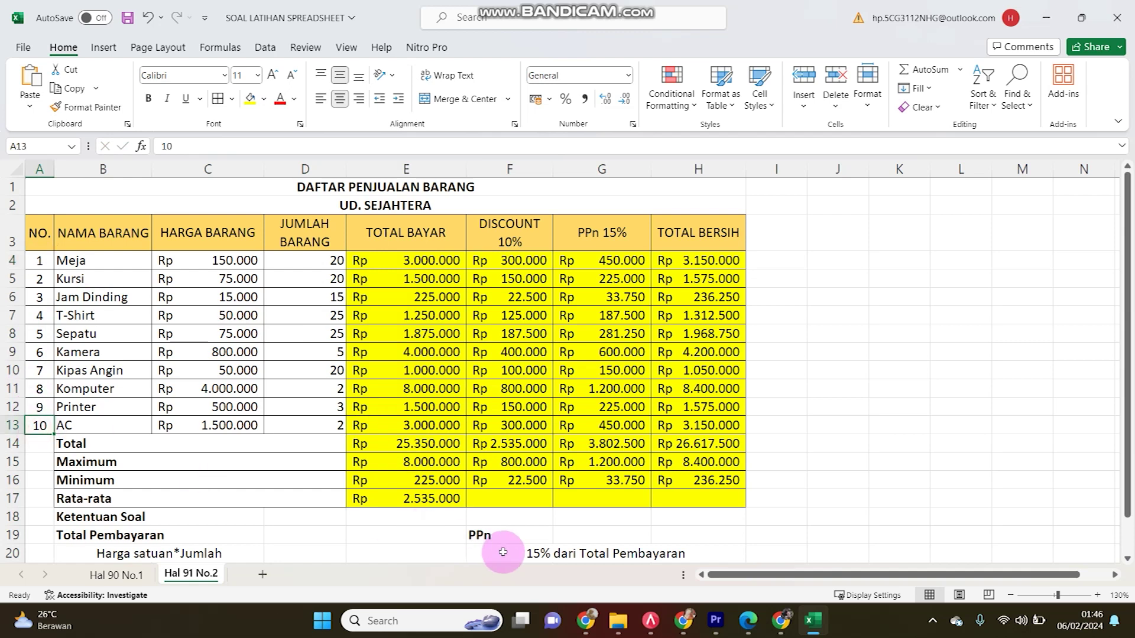
click(459, 504)
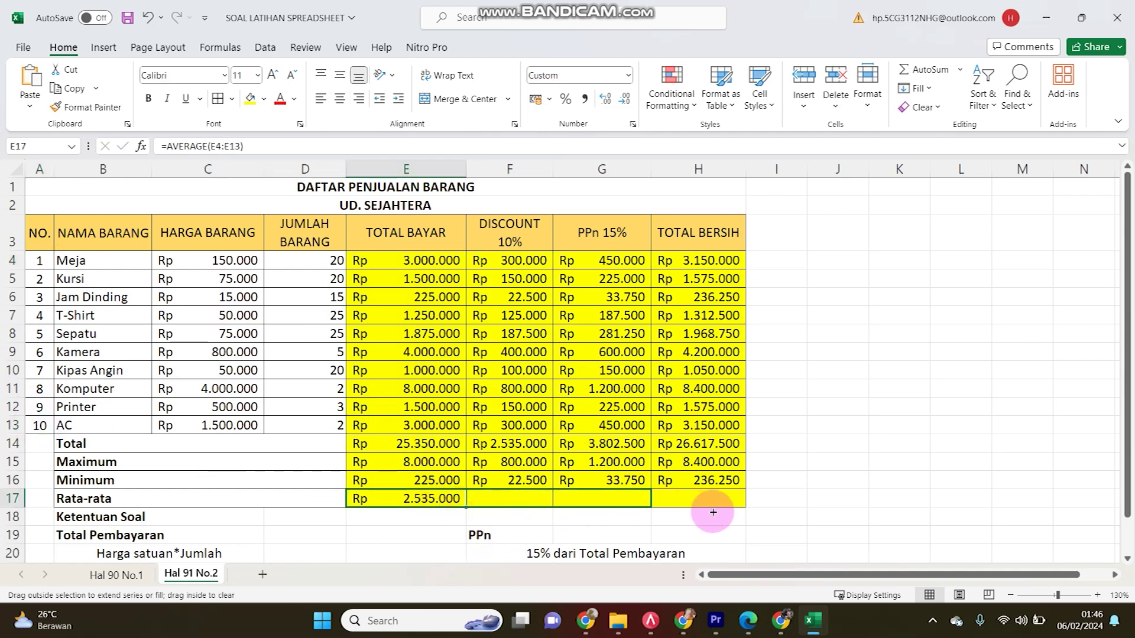
drag(463, 508, 717, 508)
drag(408, 444, 716, 499)
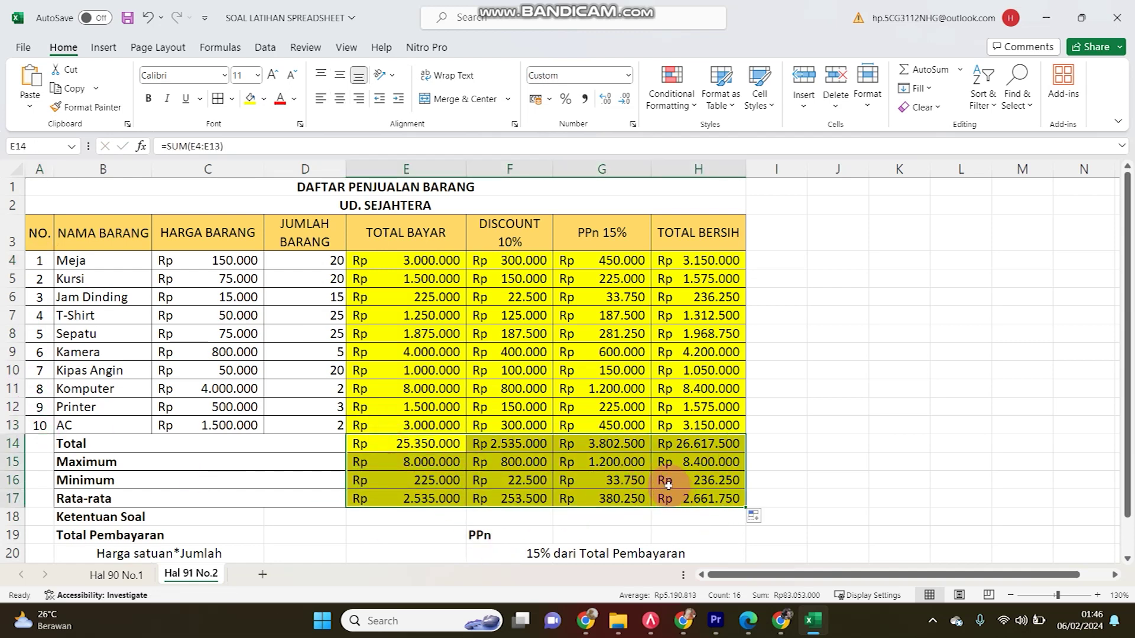
click(148, 98)
Check the formulas in the Total Bersih cell H12 and the PPn cell G8.
click(677, 405)
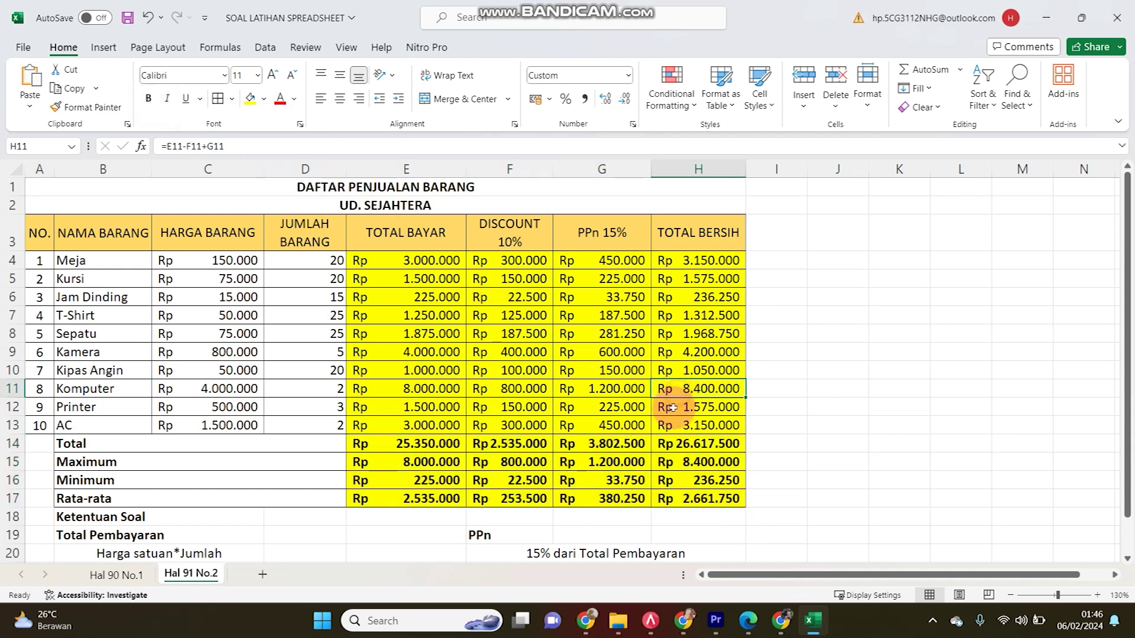
click(625, 327)
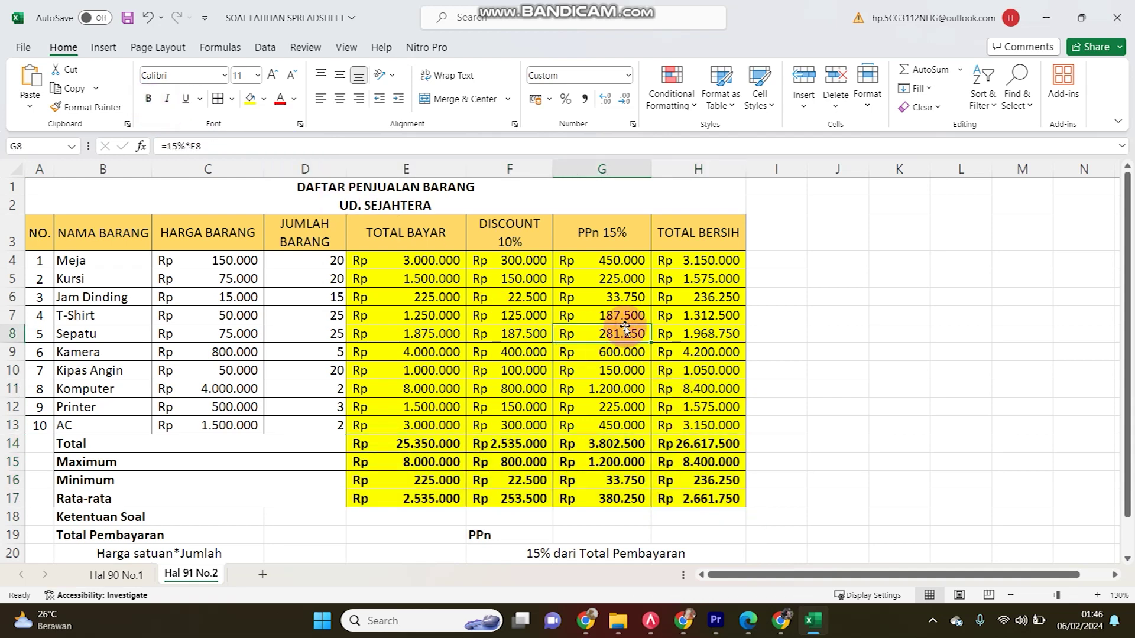